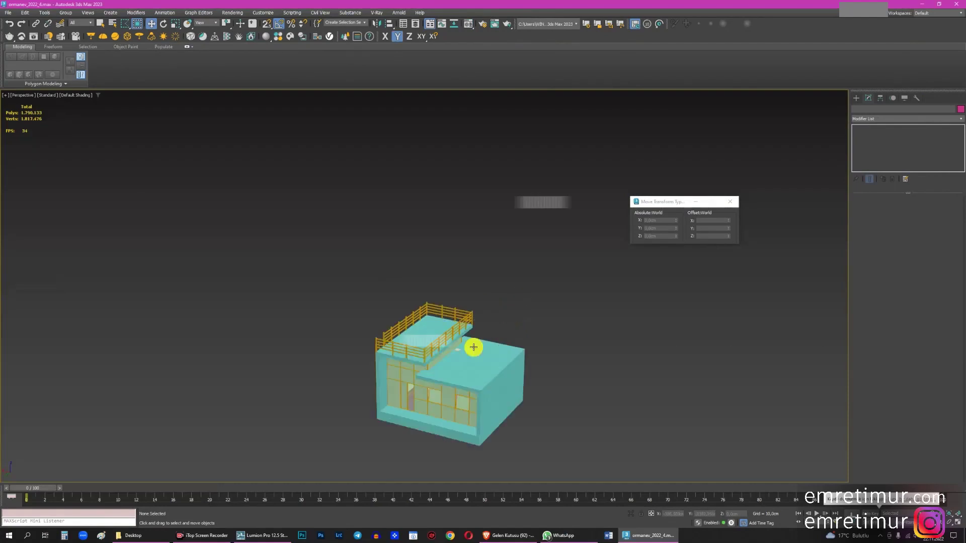
- Switch to Top view in wireframe and zoom out over the house
scroll(462, 375, "up", 3)
scroll(479, 282, "up", 3)
key("t")
scroll(460, 271, "down", 3)
scroll(455, 275, "down", 3)
key("F3")
scroll(456, 274, "down", 3)
- Draw a large Plane of roughly 4357 by 6087 under the house, viewed shaded at an angle
left_click(856, 98)
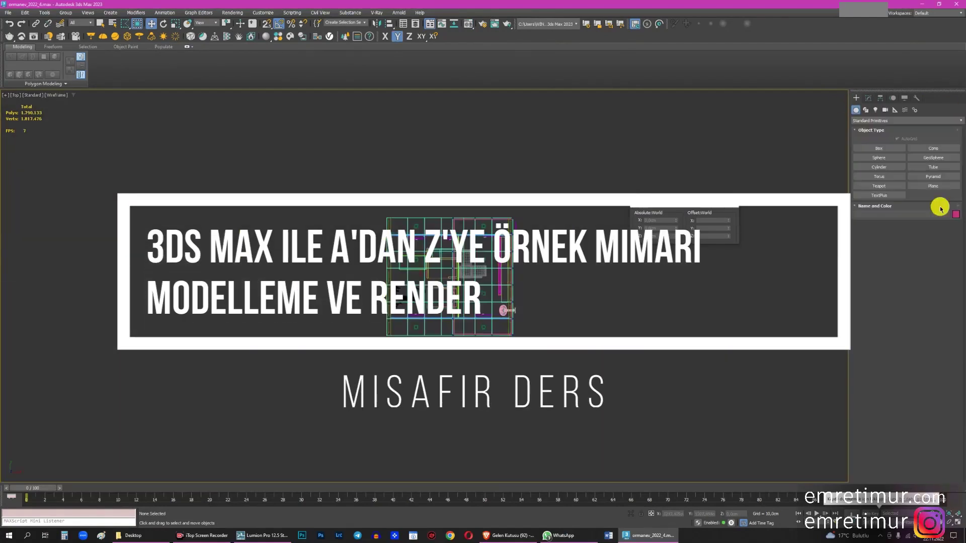
left_click(934, 186)
middle_click_drag(344, 215, 446, 222)
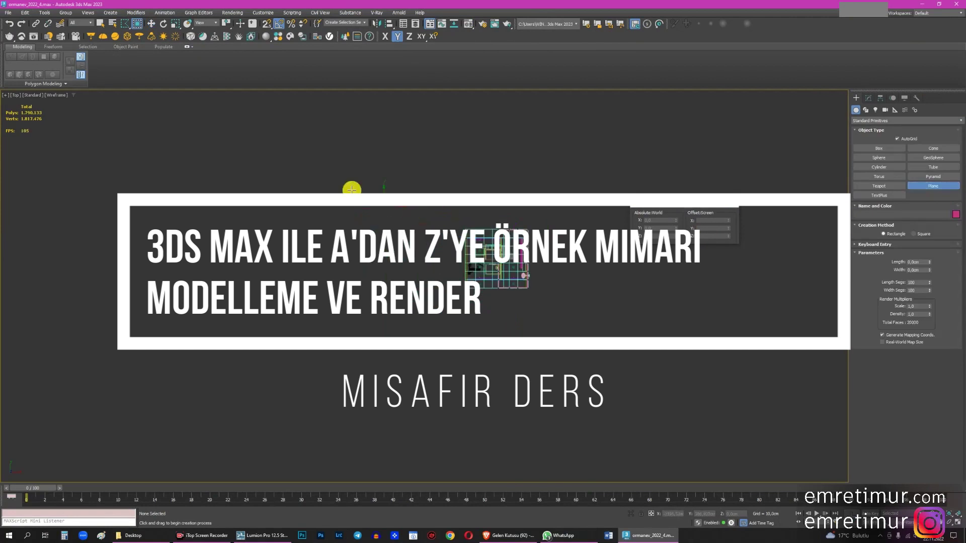
left_click_drag(278, 149, 705, 451)
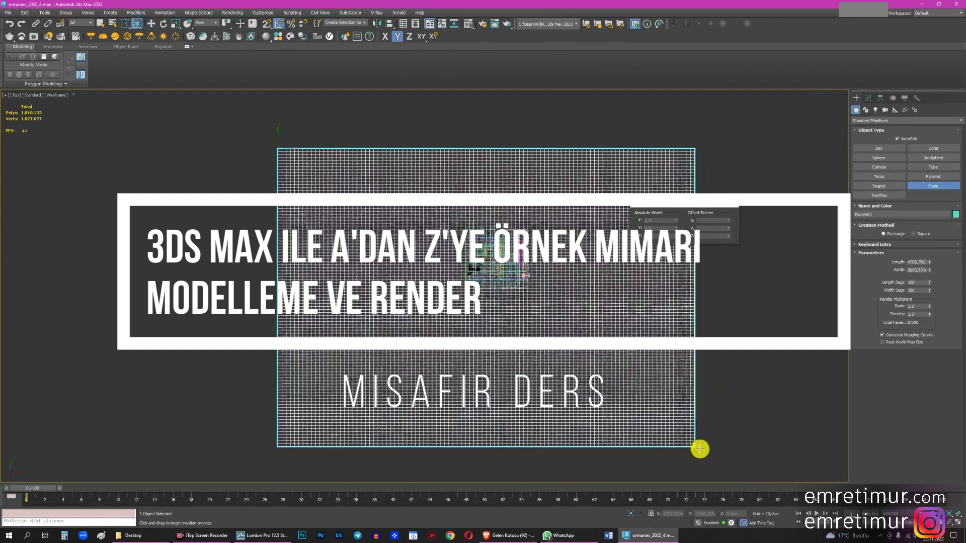
key("F3")
middle_click_drag(587, 298, 521, 301, "alt")
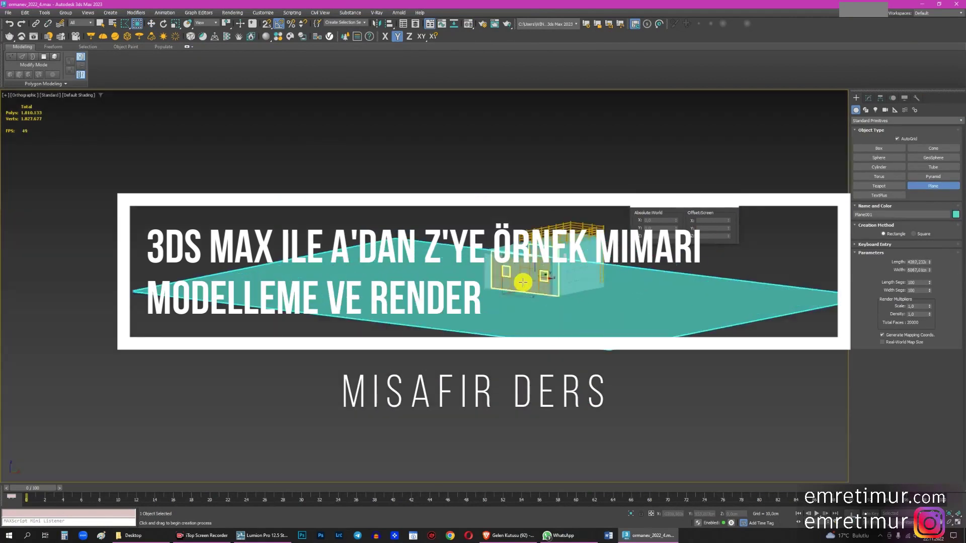
scroll(521, 301, "down", 3)
scroll(523, 299, "down", 3)
- Centre the ground plane under the house by moving it on XY
key("w")
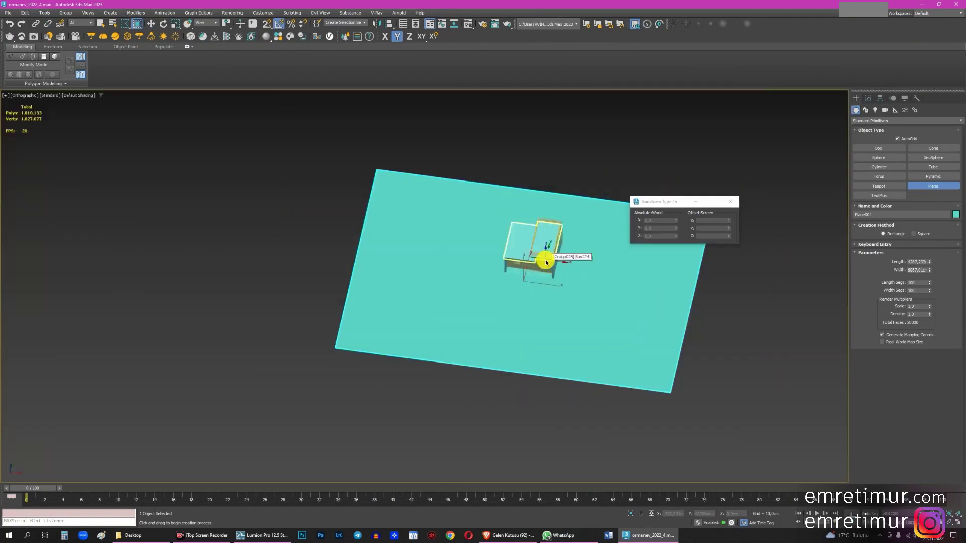
scroll(535, 293, "up", 2)
left_click_drag(513, 293, 535, 302)
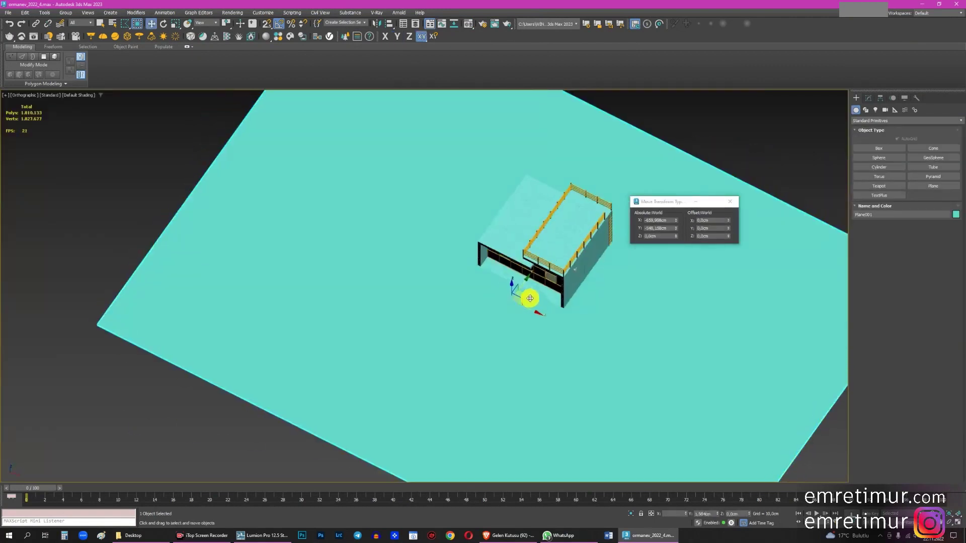
middle_click_drag(535, 302, 594, 236, "alt")
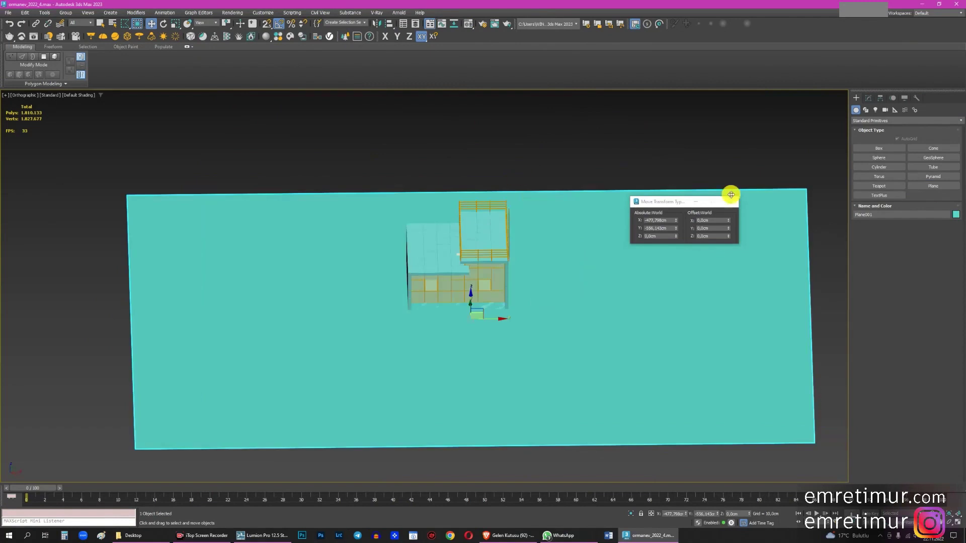
- Lower the plane along Z to -74.931 cm so the house base sits on it
middle_click_drag(738, 160, 440, 306, "alt")
scroll(438, 312, "up", 4)
scroll(440, 246, "up", 3)
scroll(440, 243, "up", 2)
mouse_move(443, 270)
left_mouse_down()
mouse_move(453, 326)
mouse_move(447, 313)
left_mouse_up()
scroll(442, 302, "down", 3)
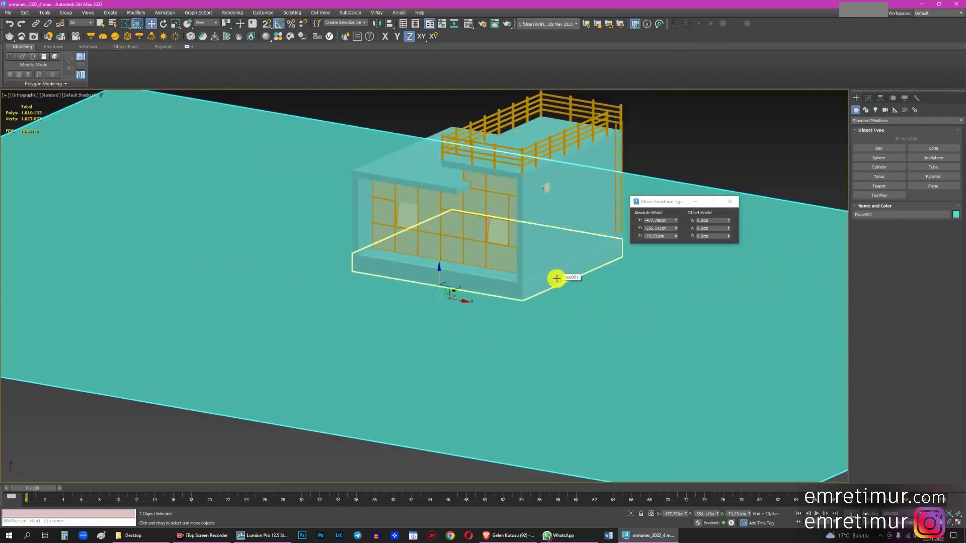
scroll(557, 278, "down", 4)
mouse_move(559, 281)
middle_mouse_down("alt")
mouse_move(591, 309)
mouse_move(578, 293)
middle_mouse_up("alt")
scroll(612, 308, "down", 1)
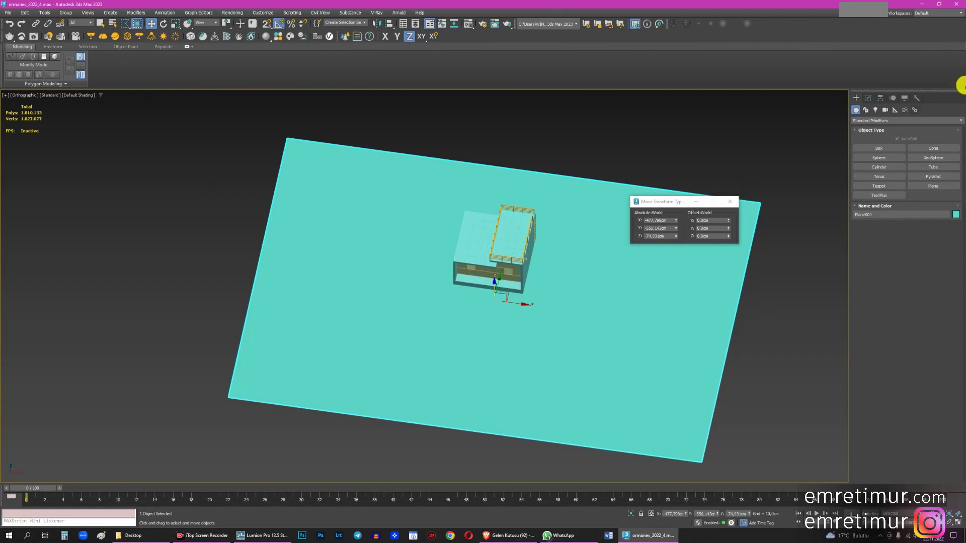
- Add a Noise modifier to the plane with 50 cm strength
left_click(869, 98)
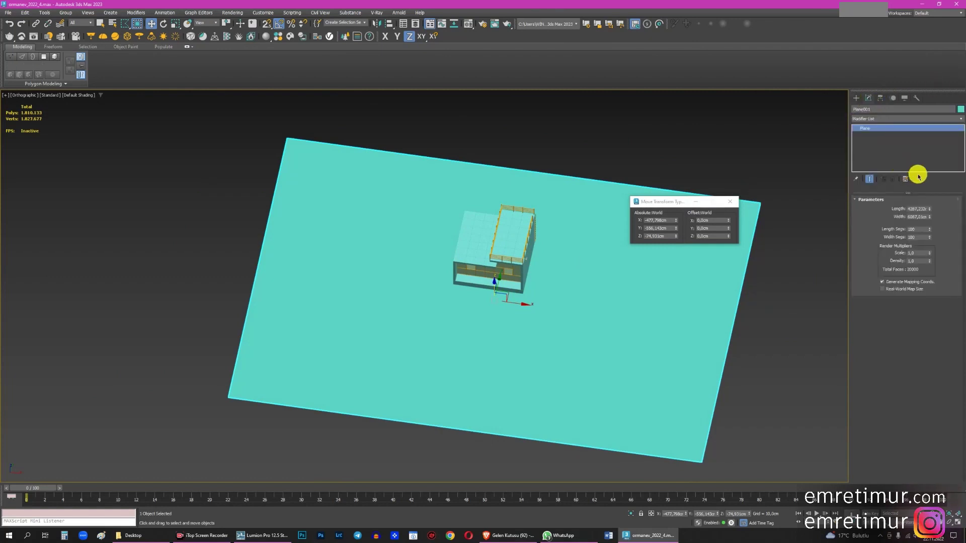
left_click(917, 120)
scroll(889, 238, "down", 5)
scroll(891, 237, "down", 5)
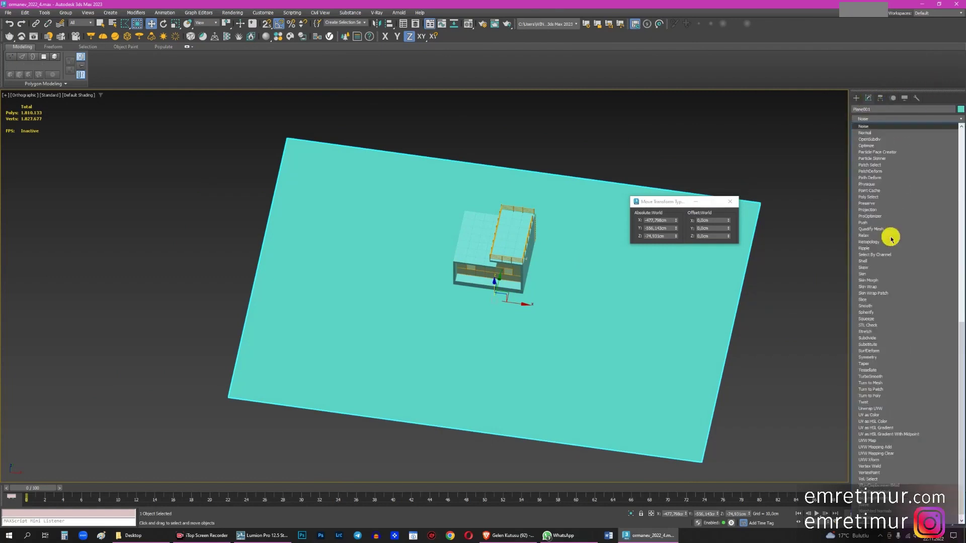
left_click(877, 131)
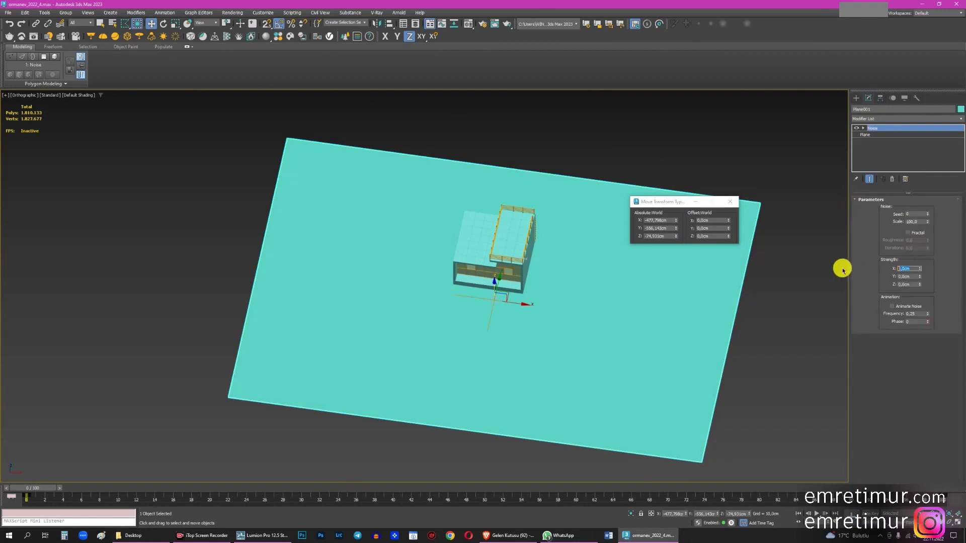
key("Return")
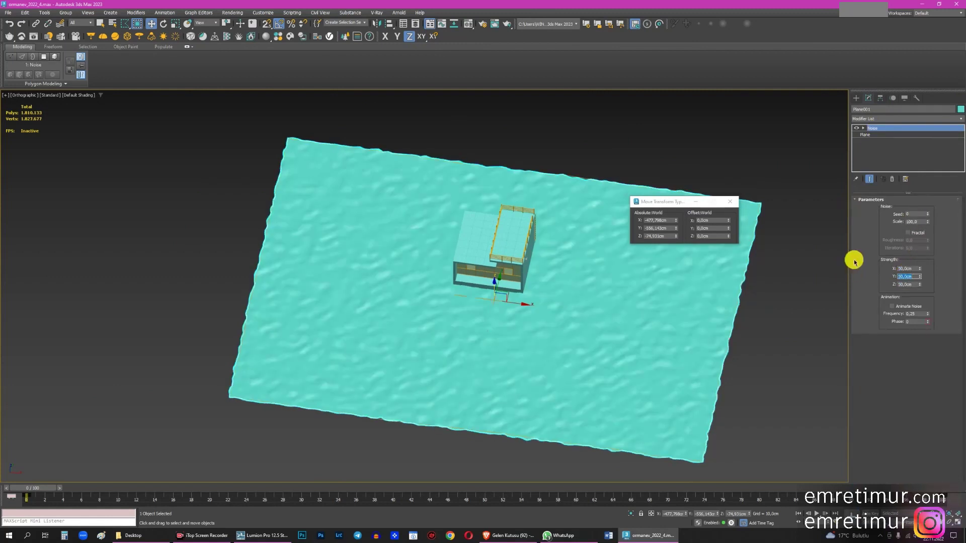
scroll(474, 309, "up", 5)
scroll(522, 334, "up", 3)
- Turn on Fractal noise and lower the noise Scale to 24
mouse_move(522, 335)
middle_mouse_down("alt")
mouse_move(565, 322)
mouse_move(542, 324)
mouse_move(559, 328)
middle_mouse_up("alt")
left_click(920, 234)
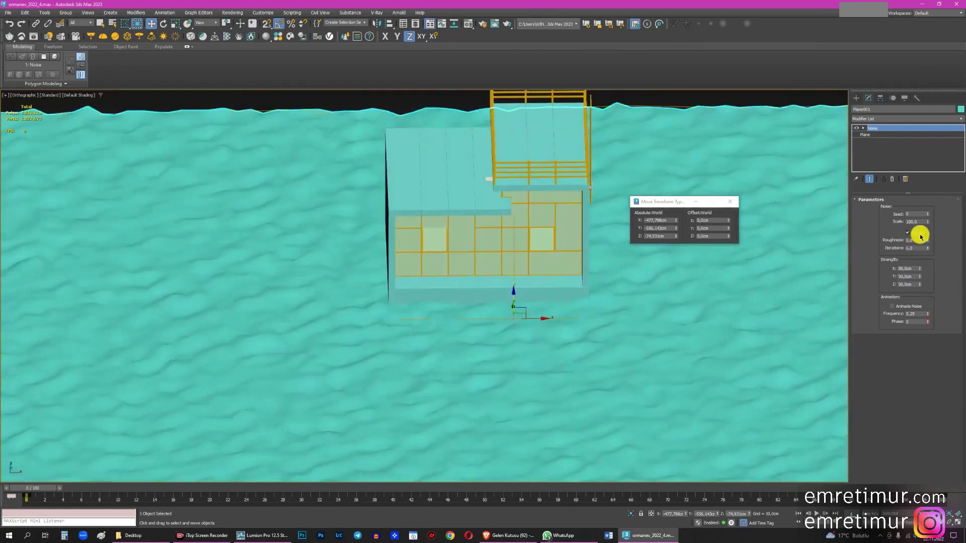
left_click_drag(929, 223, 929, 212)
scroll(455, 214, "down", 3)
middle_click_drag(456, 213, 410, 307, "alt")
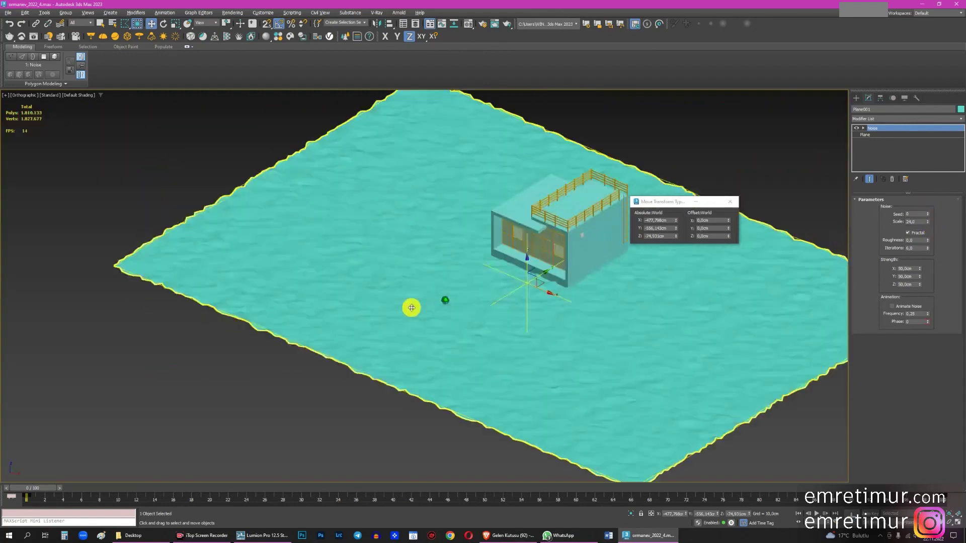
scroll(430, 319, "up", 2)
left_click(903, 118)
scroll(890, 209, "down", 5)
scroll(891, 209, "down", 3)
- Add Edit Poly, pick a ground vertex, and enable Soft Selection with 234.2 cm falloff
left_click(881, 146)
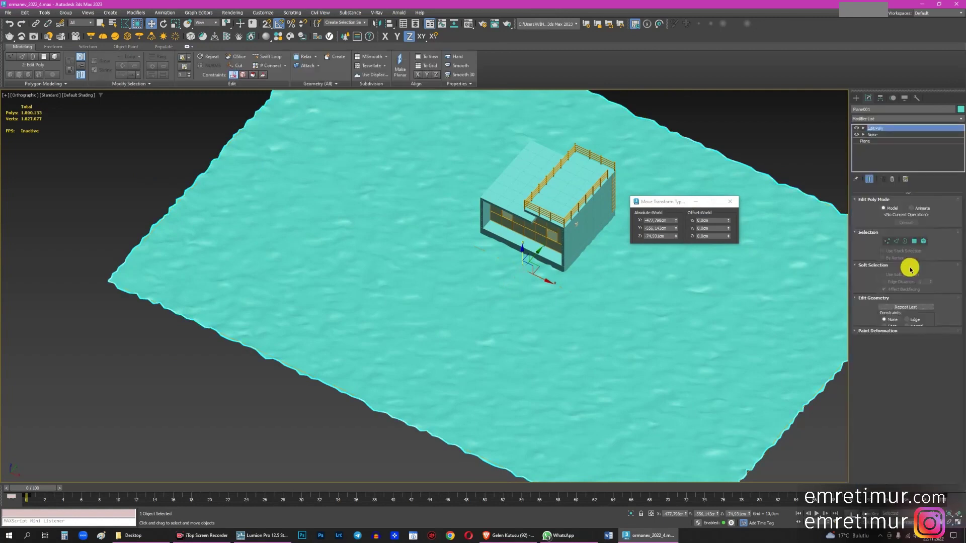
left_click(887, 258)
left_click(444, 285)
scroll(529, 257, "up", 3)
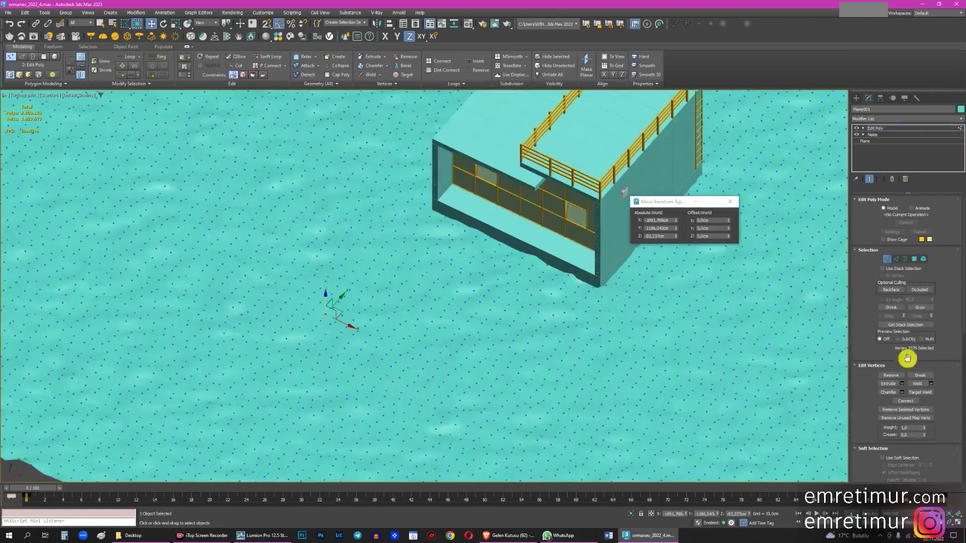
scroll(893, 383, "down", 3)
left_click(894, 361)
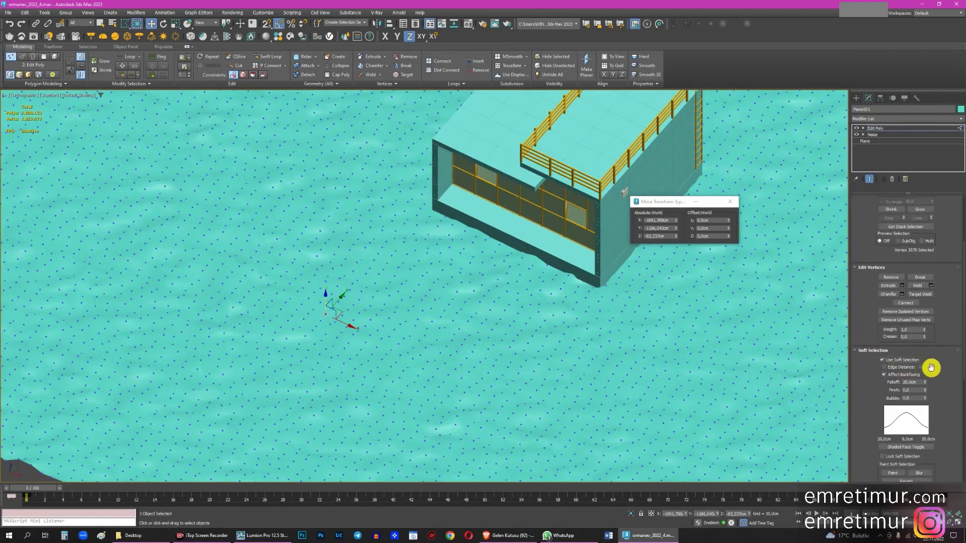
left_click_drag(924, 401, 948, 395)
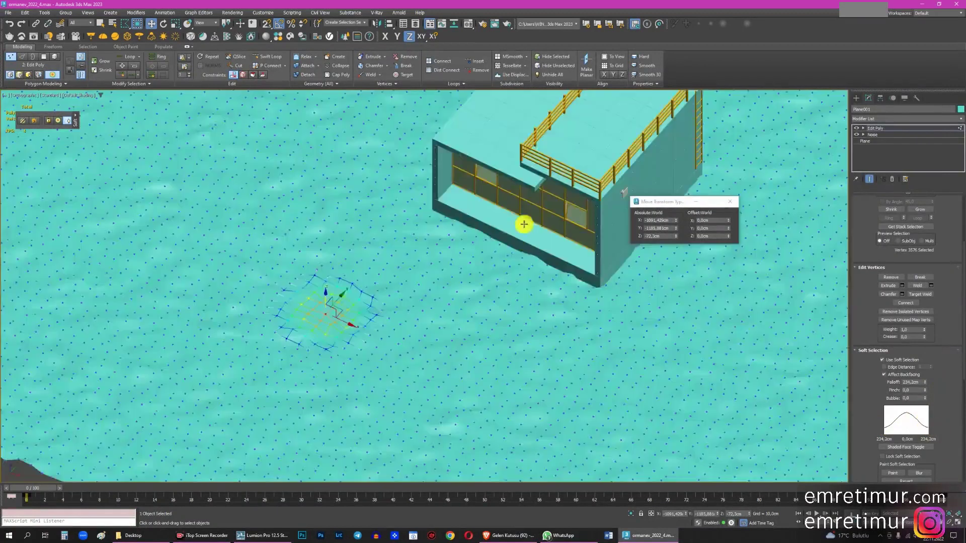
mouse_move(524, 222)
middle_mouse_down("alt")
mouse_move(453, 252)
mouse_move(500, 305)
mouse_move(396, 338)
mouse_move(501, 334)
mouse_move(515, 317)
mouse_move(424, 315)
mouse_move(524, 280)
middle_mouse_up("alt")
scroll(450, 301, "down", 3)
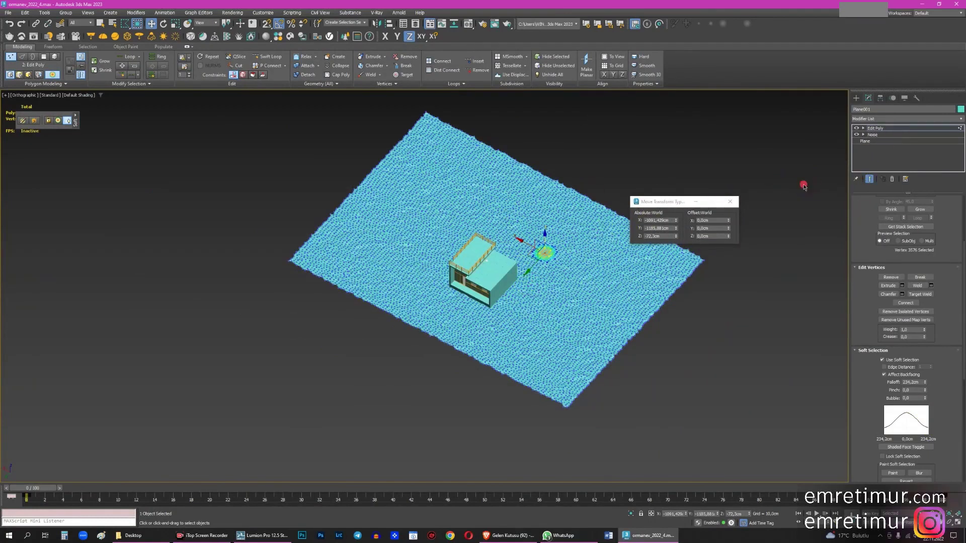
left_click(887, 133)
left_click(856, 98)
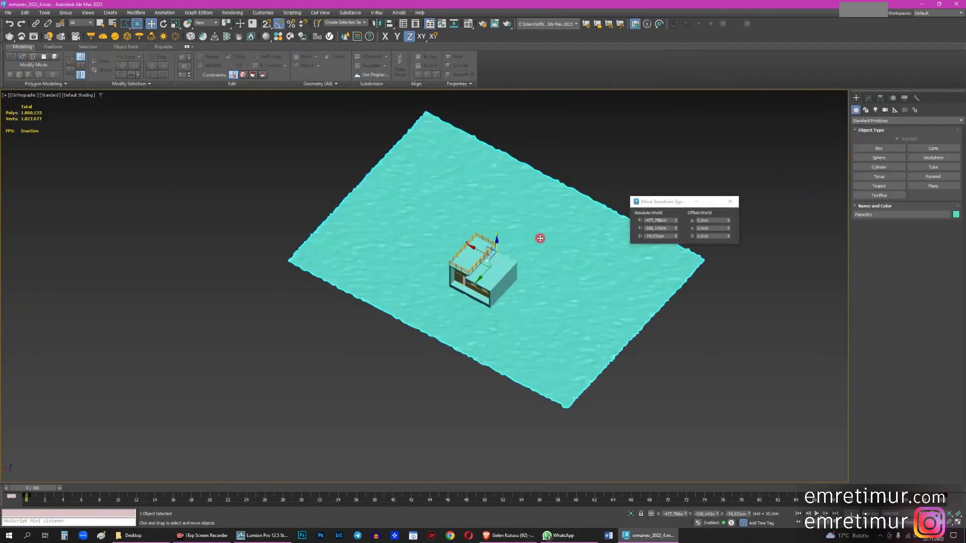
- Zoom in on the house and return to Vertex mode on the terrain's Edit Poly
left_click(486, 268)
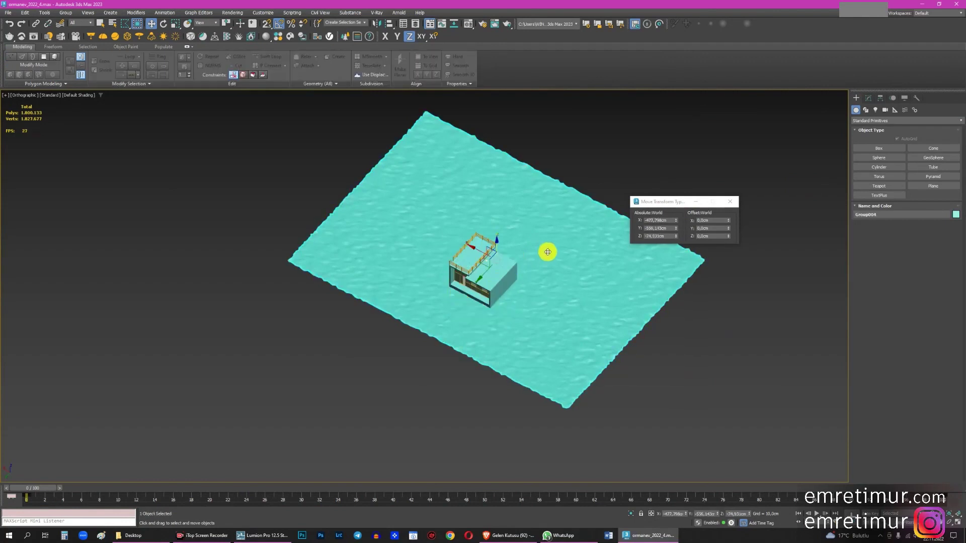
mouse_move(489, 269)
middle_mouse_down("alt")
mouse_move(473, 274)
mouse_move(554, 283)
mouse_move(458, 335)
middle_mouse_up("alt")
scroll(476, 289, "up", 5)
scroll(476, 289, "down", 5)
scroll(458, 334, "up", 5)
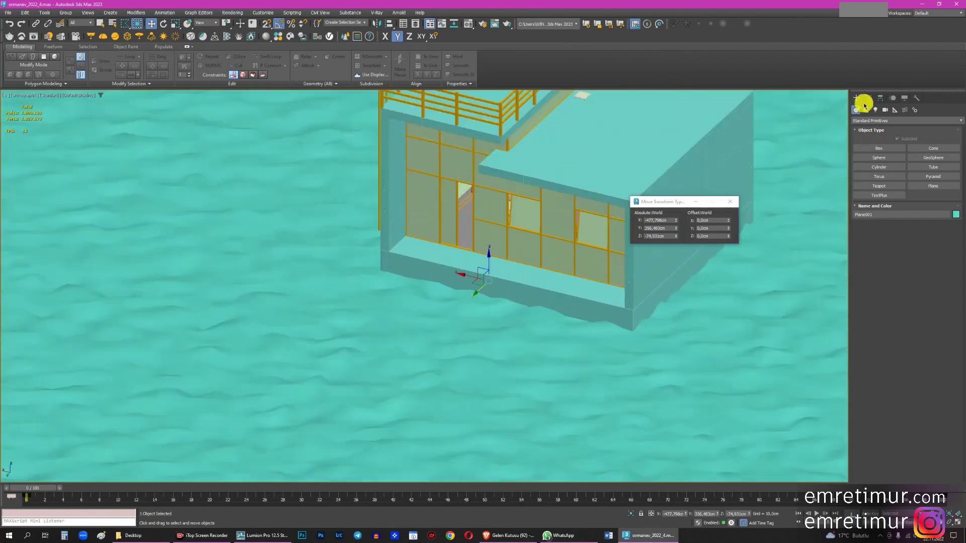
left_click(868, 99)
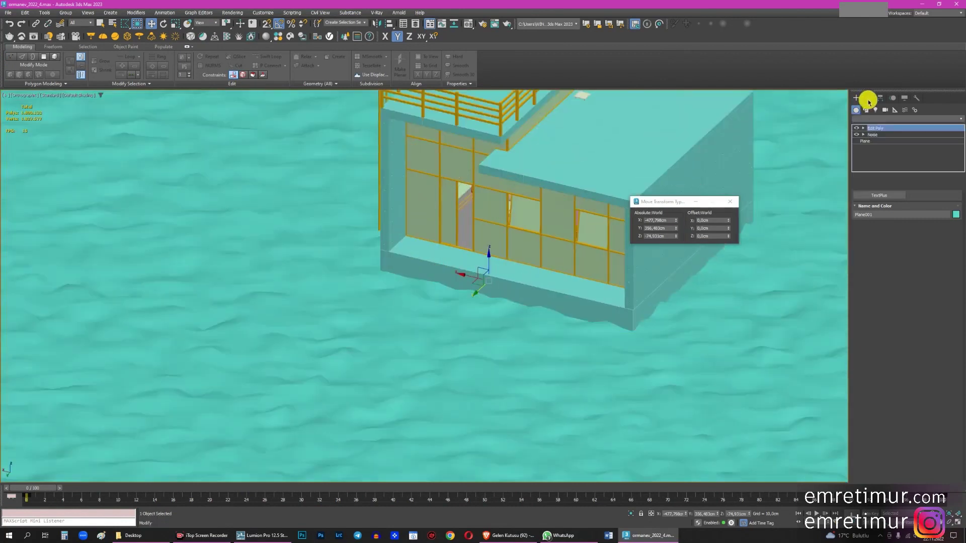
left_click(864, 130)
scroll(360, 305, "up", 4)
- Raise a soft hill beside the house and pick several more nearby vertices to lift
left_click(356, 280)
left_click_drag(360, 266, 360, 226)
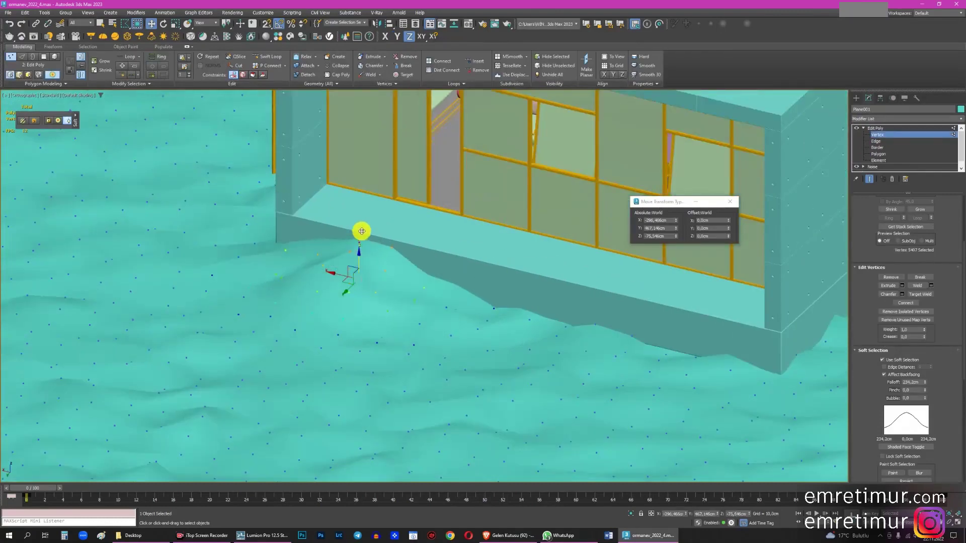
scroll(360, 226, "down", 3)
scroll(449, 279, "up", 2)
left_click(454, 264)
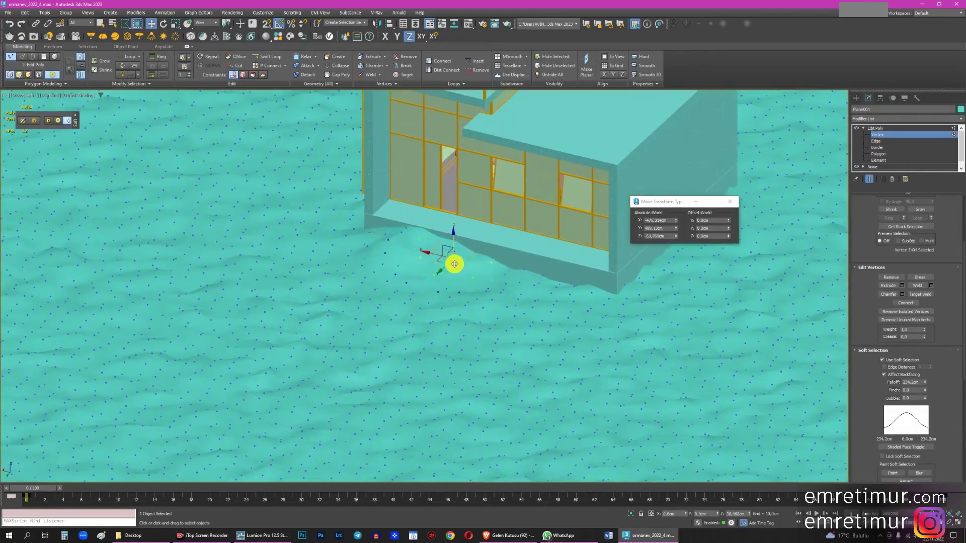
left_click(460, 282)
left_click(473, 342)
left_click(327, 304)
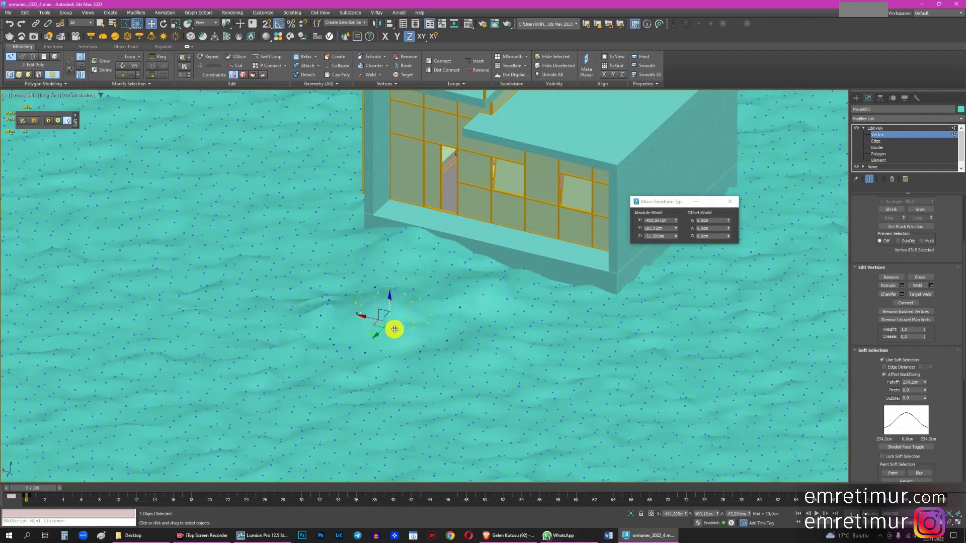
left_click(405, 386)
left_click(433, 352)
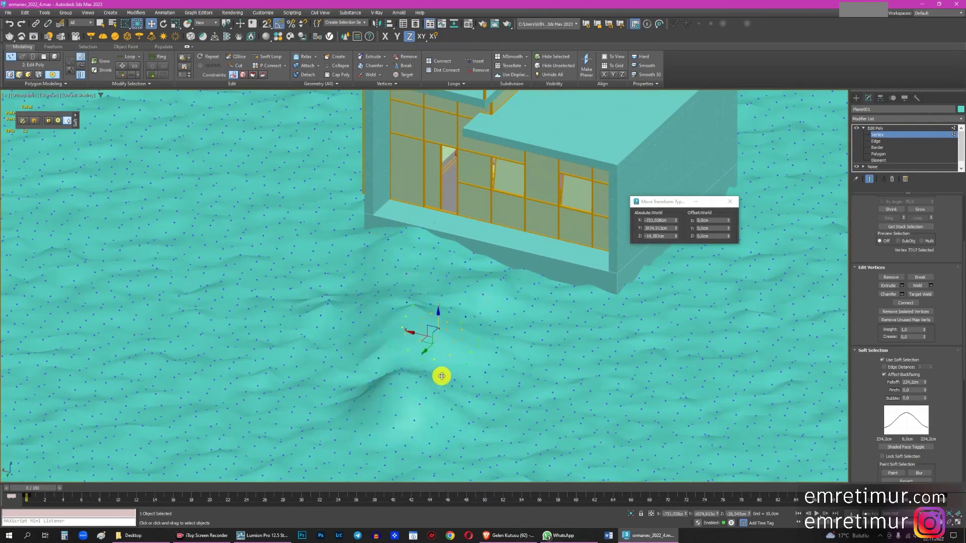
- Shape more soft mounds in front of the house and along its base
middle_click_drag(440, 376, 453, 330)
left_click(450, 372)
left_click(439, 443)
left_click(407, 301)
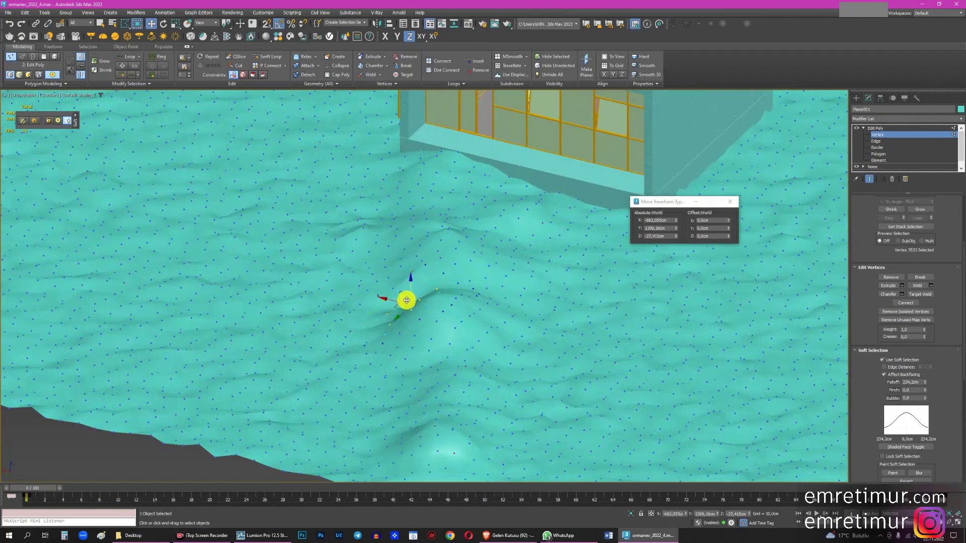
middle_click_drag(442, 192, 433, 272)
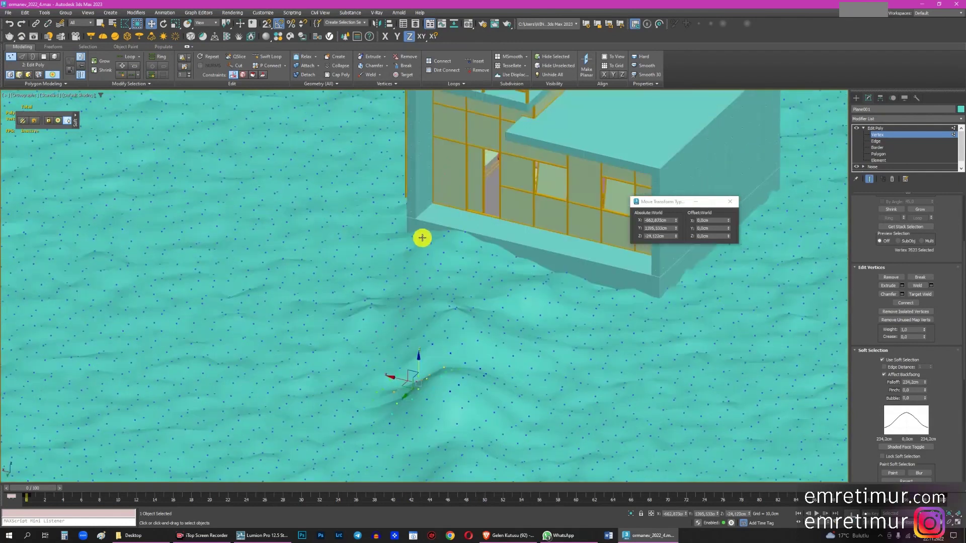
middle_click_drag(422, 238, 457, 233, "alt")
left_click(367, 231)
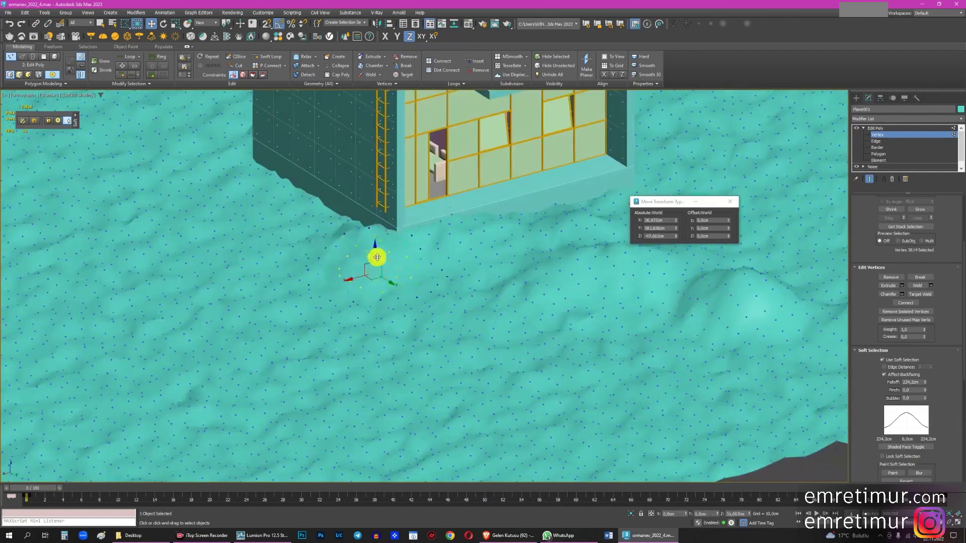
left_click(285, 178)
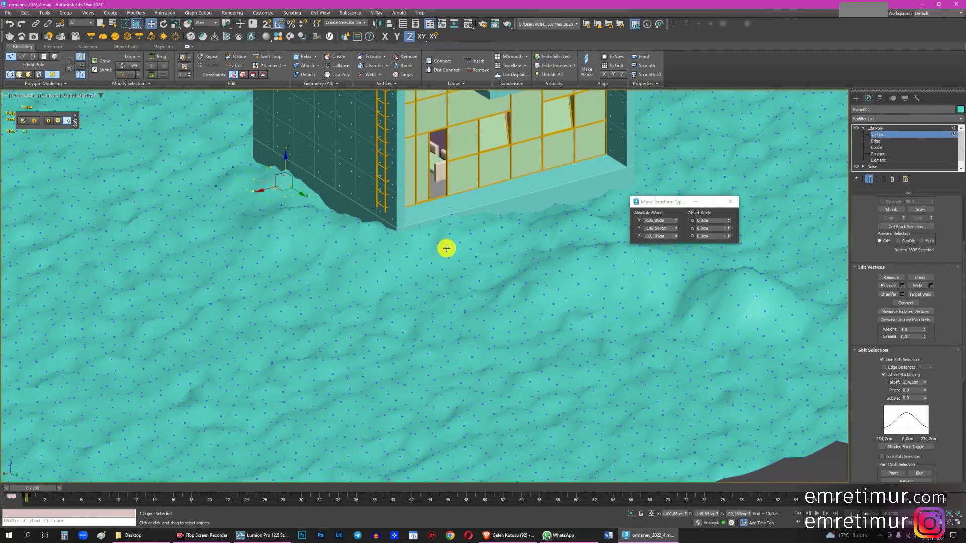
middle_click_drag(446, 248, 285, 259, "alt")
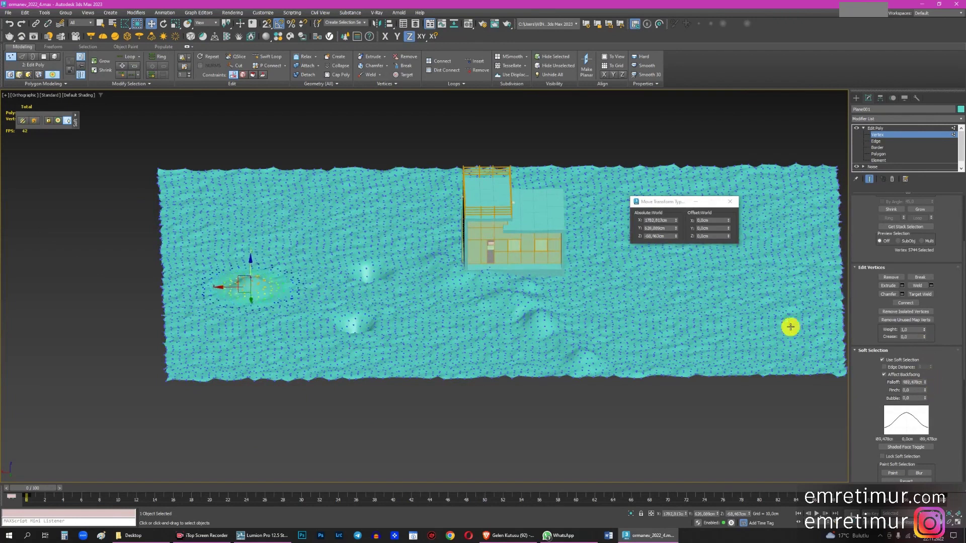
- Shape a cluster of soft mounds on the terrain left of the house
left_click(298, 243)
left_click(248, 211)
left_click(302, 331)
left_click(330, 291)
left_click(352, 309)
left_click(443, 347)
left_click(368, 221)
left_click(299, 184)
- Pan over and add more hills across the right side of the terrain
middle_click_drag(718, 304, 578, 330)
left_click(551, 355)
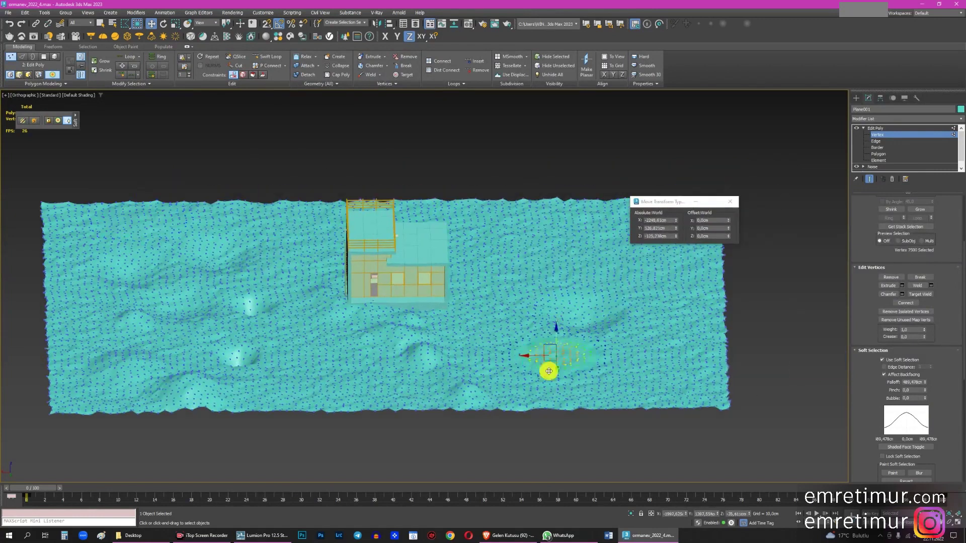
left_click(508, 271)
left_click(615, 381)
left_click(647, 274)
left_click(695, 390)
left_click(576, 271)
left_click(572, 351)
left_click(641, 378)
- Keep adding hills and hollows around the centre and right of the plane
middle_click_drag(535, 316, 520, 341)
left_click(496, 398)
left_click(569, 258)
left_click(659, 355)
left_click(601, 406)
left_click(659, 271)
middle_click_drag(571, 291, 532, 324)
left_click(539, 277)
left_click(506, 267)
left_click(443, 271)
left_click(629, 273)
- Add hills along the terrain's front edge
middle_click_drag(252, 276, 491, 263)
left_click(400, 257)
left_click(270, 361)
left_click(259, 446)
left_click(319, 416)
left_click(487, 434)
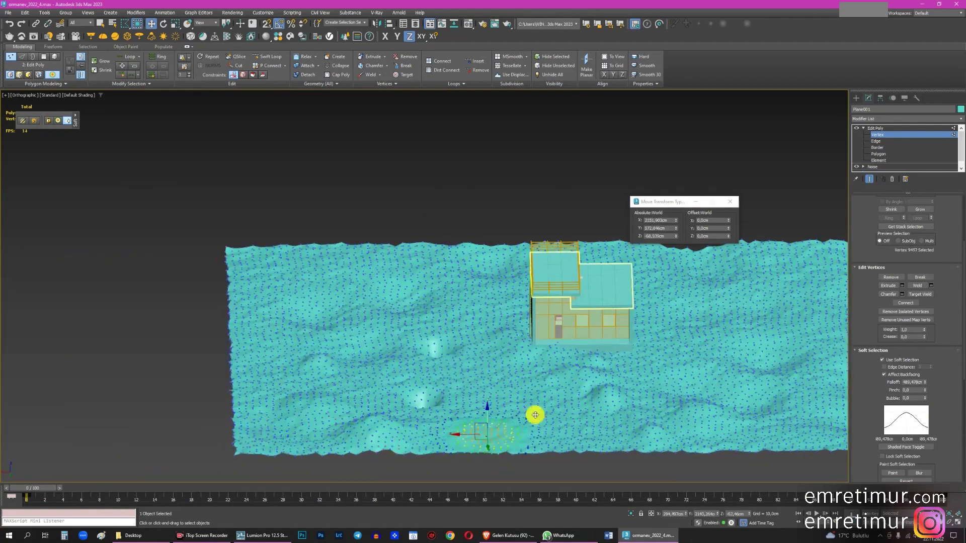
left_click(529, 420)
- Inspect the hills from Top and angled views, then clear the vertex selection
mouse_move(531, 420)
middle_mouse_down("alt")
mouse_move(433, 366)
mouse_move(398, 385)
mouse_move(414, 352)
mouse_move(515, 361)
mouse_move(546, 377)
mouse_move(493, 401)
mouse_move(545, 400)
mouse_move(585, 340)
middle_mouse_up("alt")
key("t")
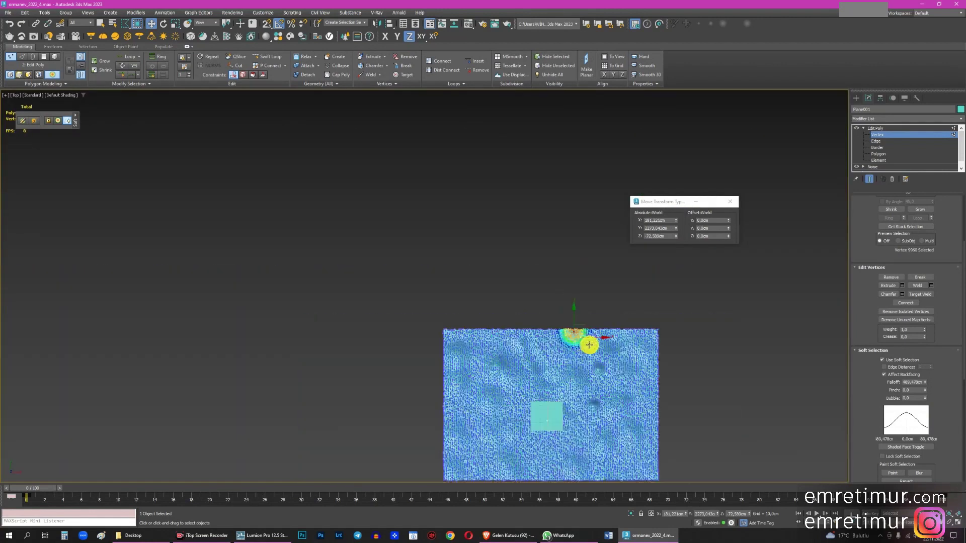
mouse_move(602, 386)
middle_mouse_down()
mouse_move(599, 315)
mouse_move(640, 265)
mouse_move(667, 278)
middle_mouse_up()
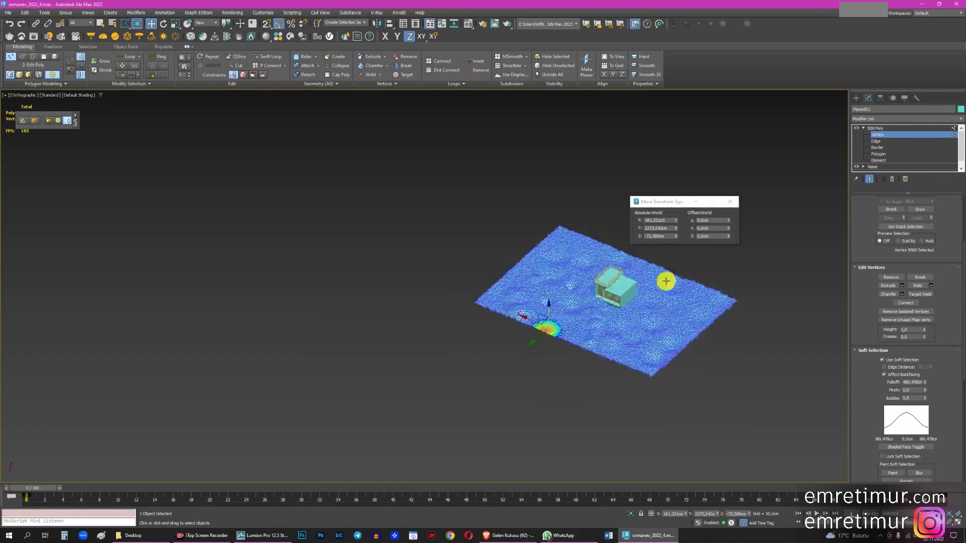
scroll(601, 297, "up", 10)
scroll(601, 297, "down", 3)
middle_click_drag(537, 296, 507, 319, "alt")
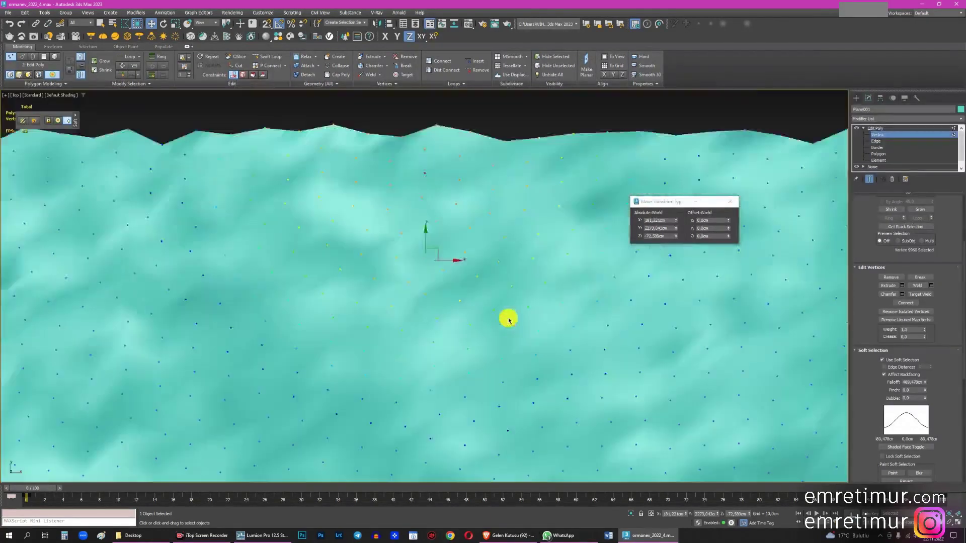
key("t")
left_click(557, 296)
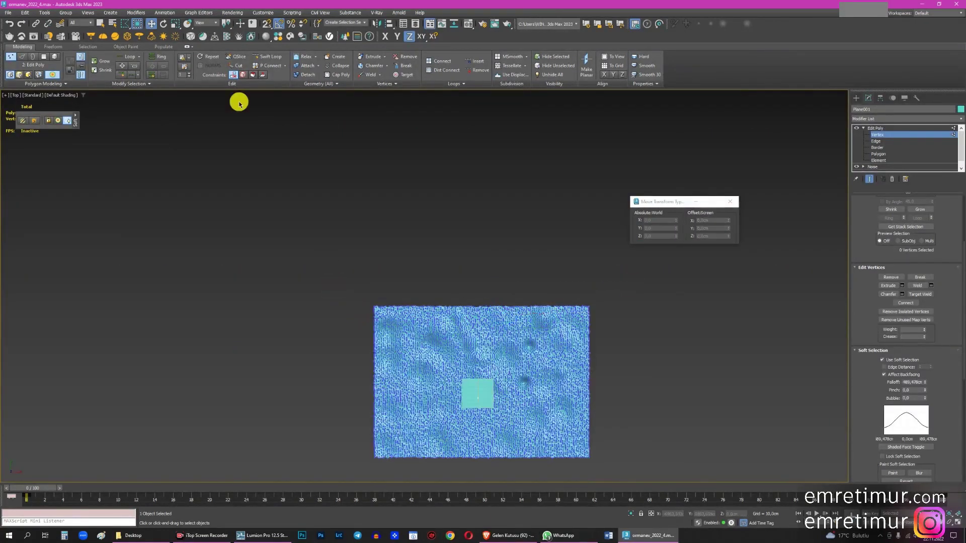
- Box-select the top strip of terrain vertices and widen the falloff to 1571 cm
left_click(126, 40)
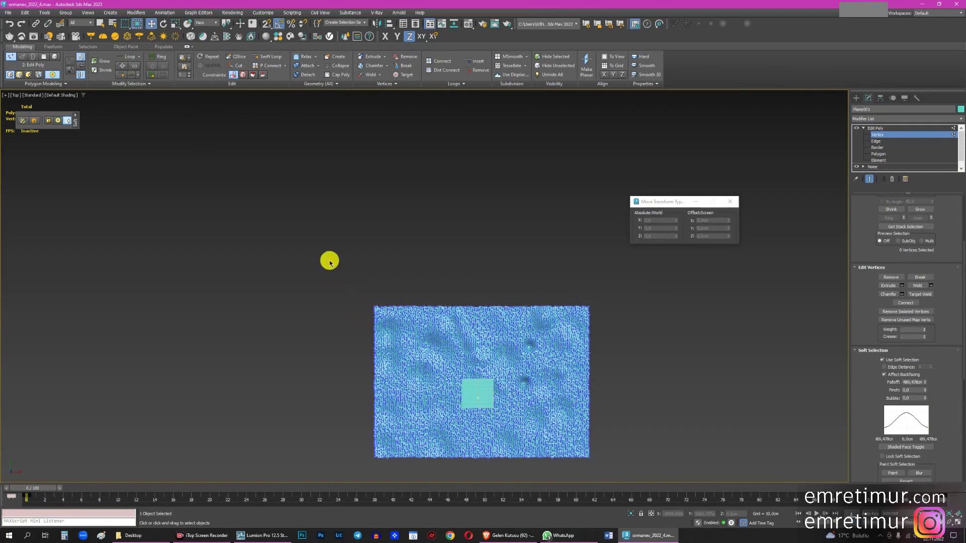
left_click_drag(633, 316, 635, 317)
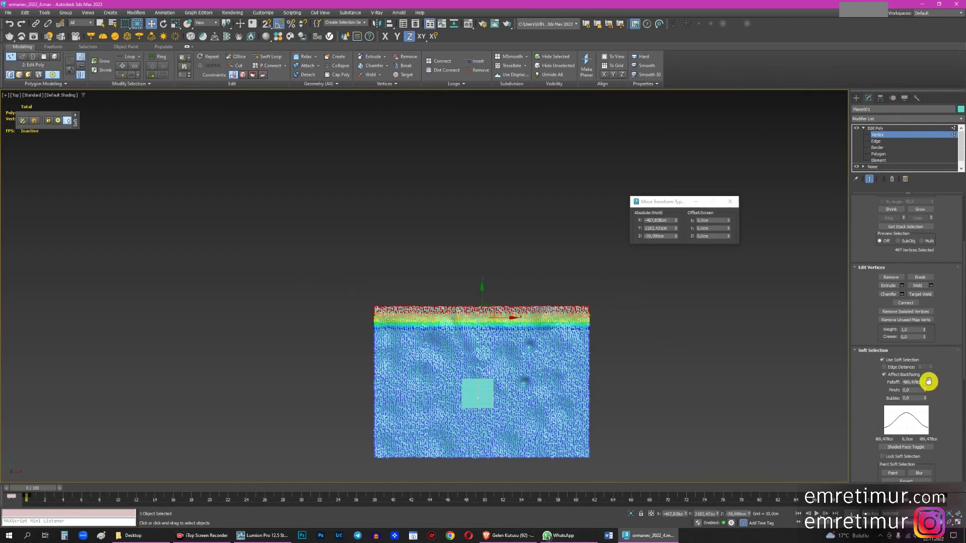
left_click_drag(925, 381, 924, 375)
mouse_move(479, 384)
middle_mouse_down("alt")
mouse_move(565, 330)
mouse_move(509, 393)
mouse_move(499, 325)
mouse_move(491, 371)
mouse_move(550, 350)
mouse_move(537, 371)
middle_mouse_up("alt")
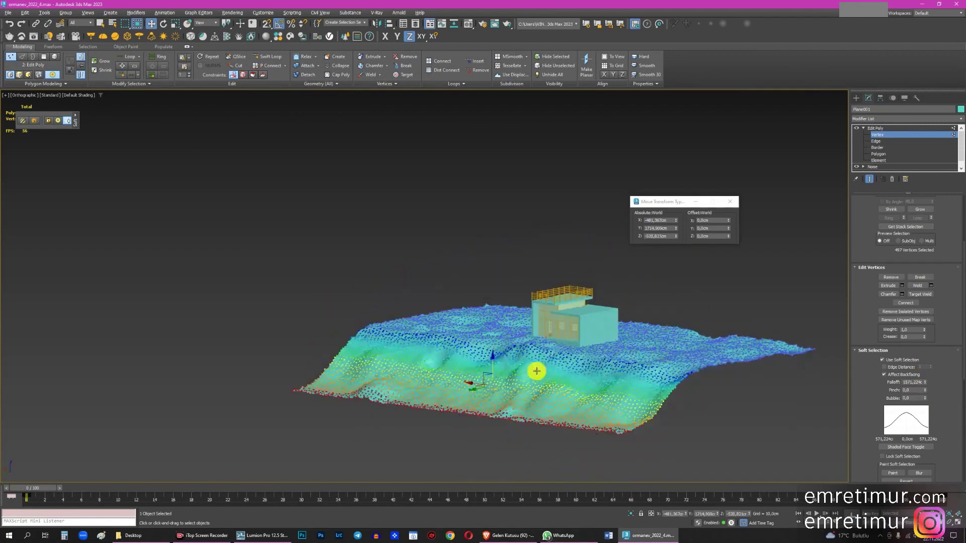
scroll(536, 371, "up", 5)
mouse_move(596, 334)
middle_mouse_down()
mouse_move(546, 352)
mouse_move(550, 345)
mouse_move(558, 369)
mouse_move(528, 359)
middle_mouse_up()
scroll(552, 352, "down", 5)
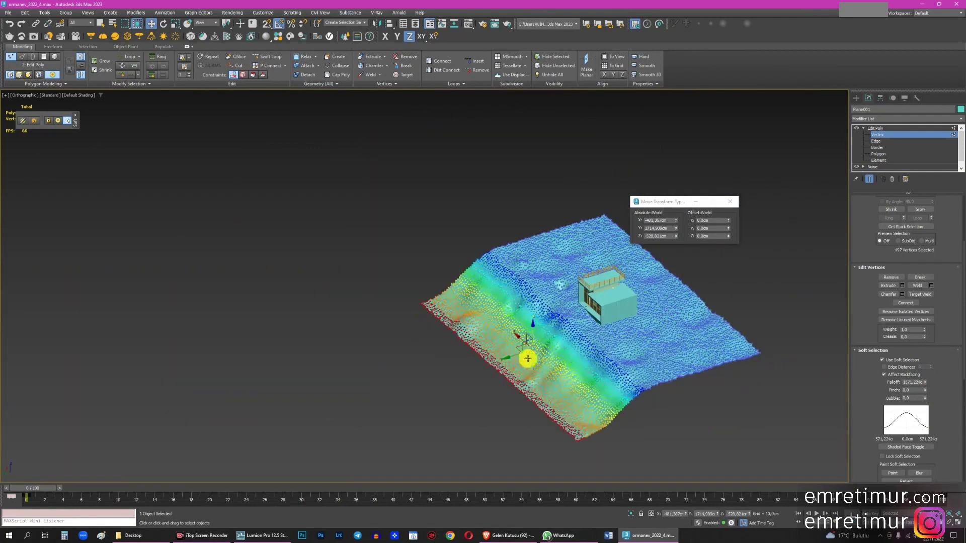
- Push the soft-selected edge along Y into a gradual slope, then select a narrower edge strip
mouse_move(513, 356)
left_mouse_down()
mouse_move(489, 363)
mouse_move(520, 352)
left_mouse_up()
mouse_move(520, 352)
middle_mouse_down("alt")
mouse_move(548, 345)
mouse_move(555, 320)
mouse_move(545, 414)
mouse_move(413, 279)
middle_mouse_up("alt")
left_click_drag(710, 320, 707, 319)
middle_click_drag(707, 319, 518, 304, "alt")
scroll(518, 304, "up", 4)
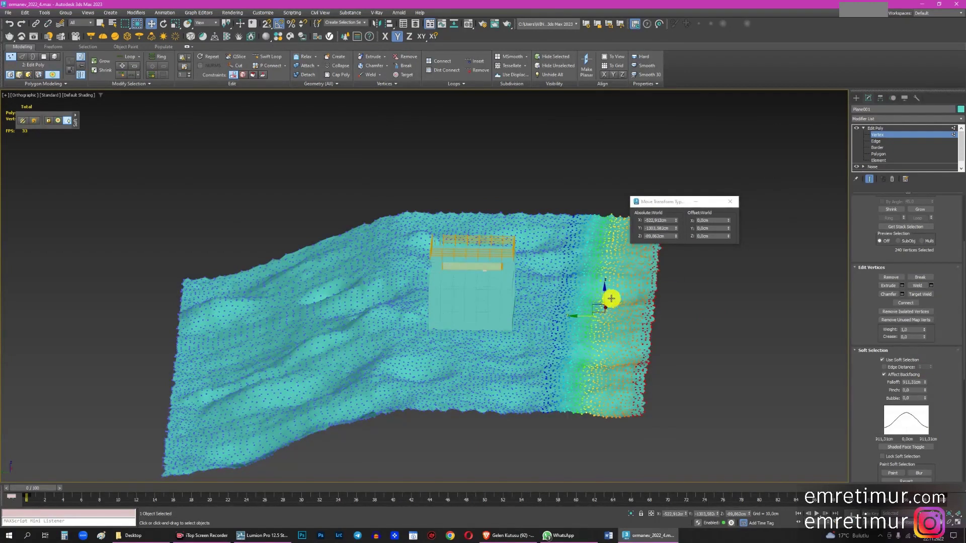
- Lift the soft-selected far edge up to about 331 cm (911 cm falloff), then orbit to check it
left_click_drag(609, 283, 624, 248)
mouse_move(623, 248)
middle_mouse_down("alt")
mouse_move(515, 302)
mouse_move(559, 296)
mouse_move(571, 305)
mouse_move(417, 319)
mouse_move(227, 280)
mouse_move(490, 333)
middle_mouse_up("alt")
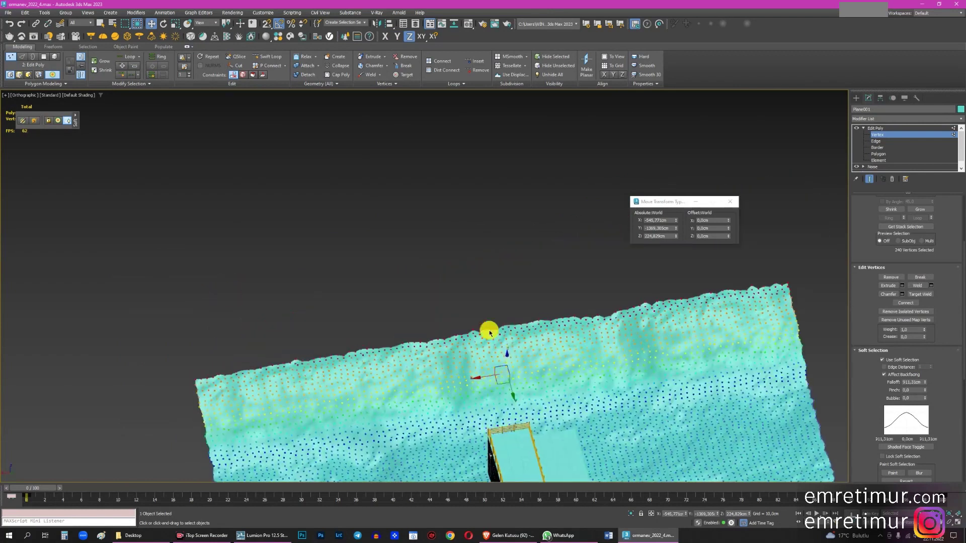
mouse_move(513, 390)
middle_mouse_down("alt")
mouse_move(498, 349)
mouse_move(526, 339)
mouse_move(503, 300)
mouse_move(483, 306)
mouse_move(511, 303)
mouse_move(632, 379)
mouse_move(636, 352)
mouse_move(605, 328)
mouse_move(575, 329)
middle_mouse_up("alt")
mouse_move(631, 376)
middle_mouse_down("alt")
mouse_move(623, 381)
mouse_move(629, 373)
middle_mouse_up("alt")
left_click(726, 207)
- Finish vertex editing and select the terrain plane
left_click(874, 129)
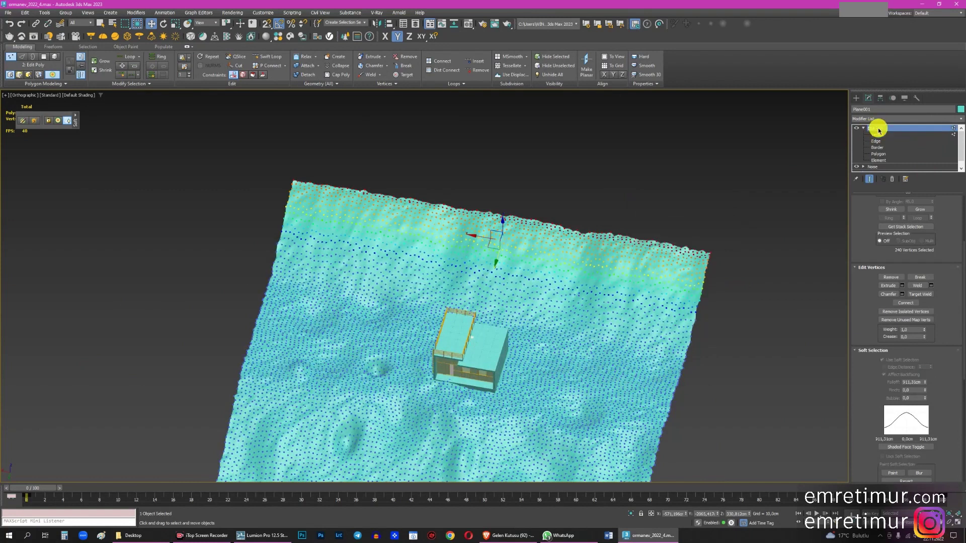
left_click(704, 210)
middle_click_drag(565, 276, 560, 265, "alt")
scroll(445, 351, "up", 3)
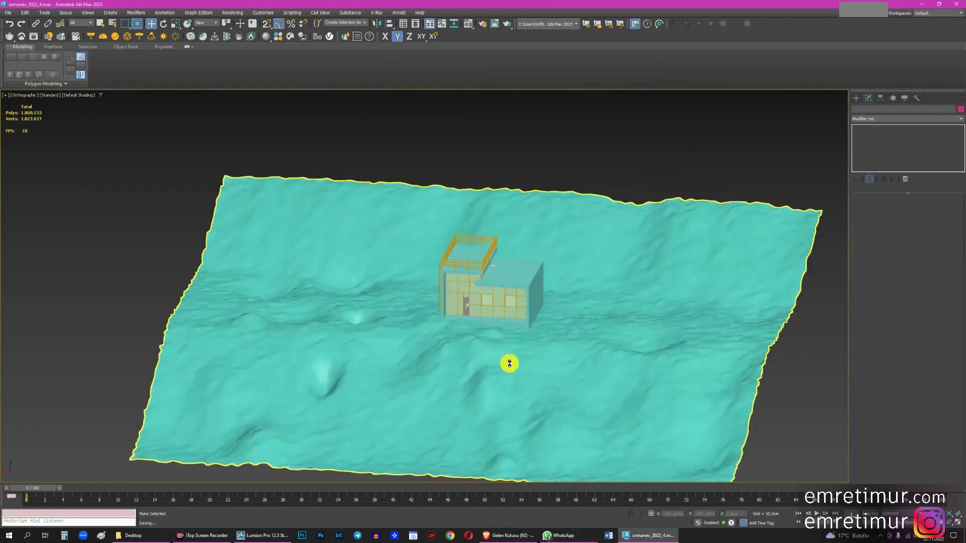
middle_click_drag(509, 364, 497, 390, "alt")
left_click(493, 390)
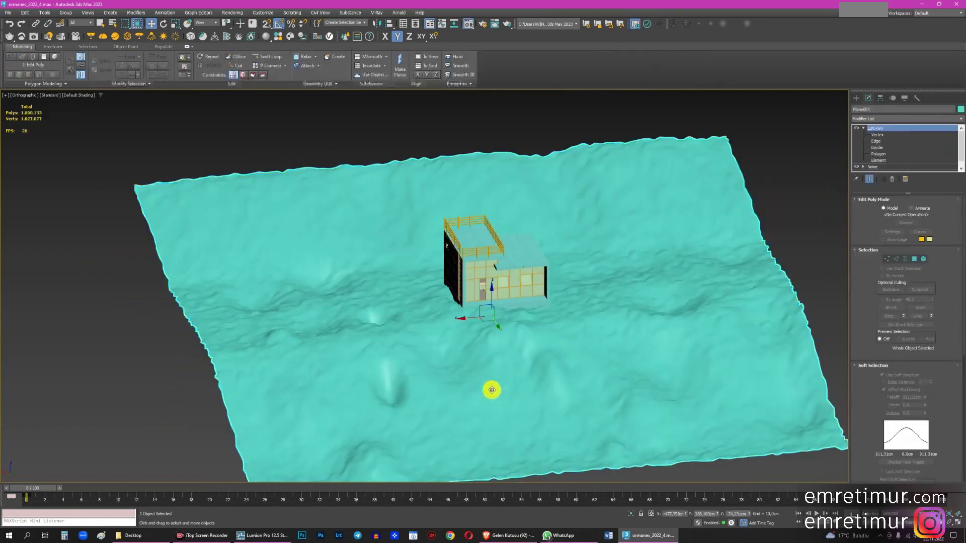
- Condense the Material Editor slots and assign the cyan material to the terrain as a renamed material
key("m")
left_click(164, 136)
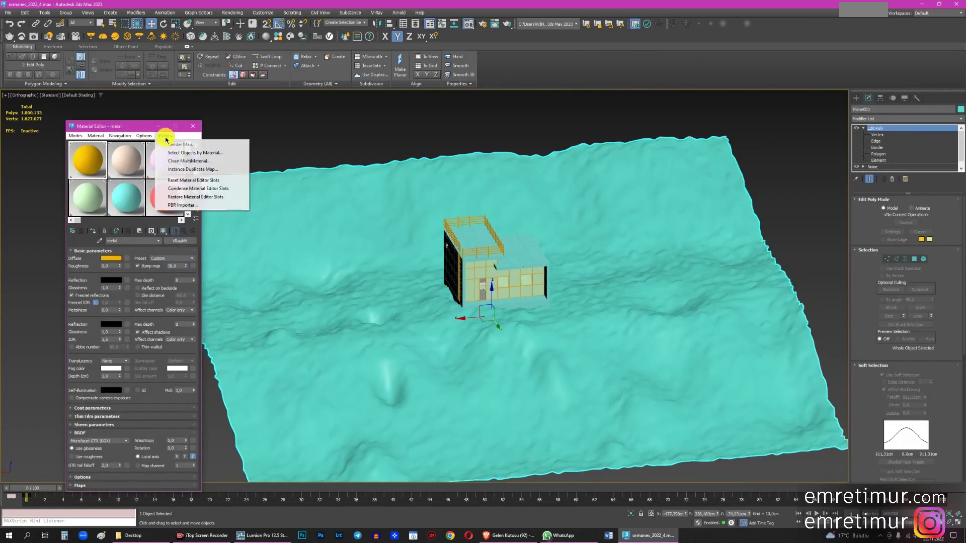
left_click(196, 179)
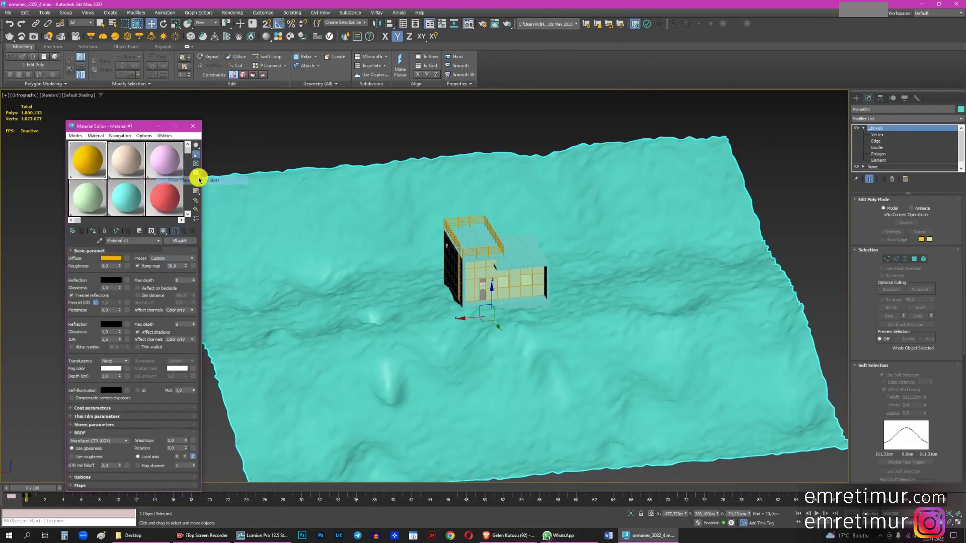
left_click(106, 236)
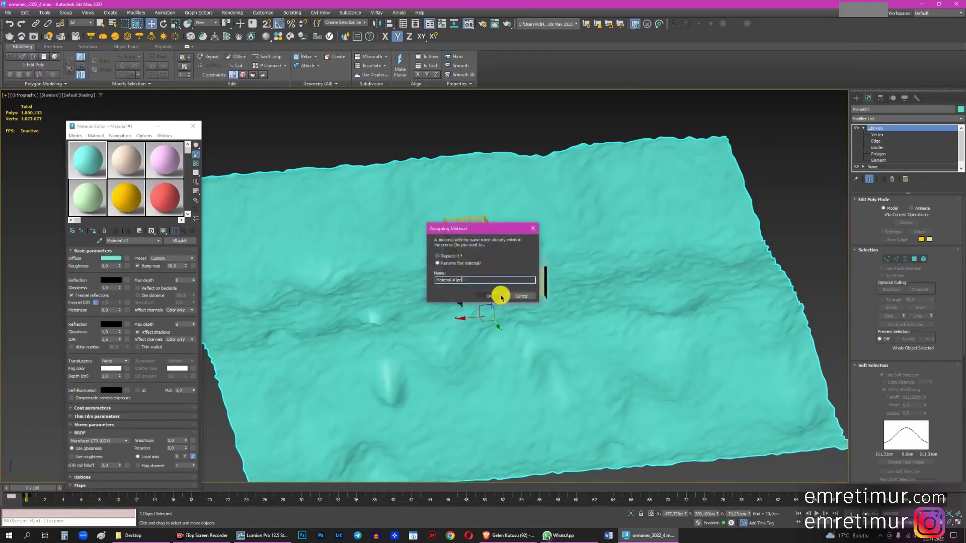
left_click(501, 296)
left_click(127, 177)
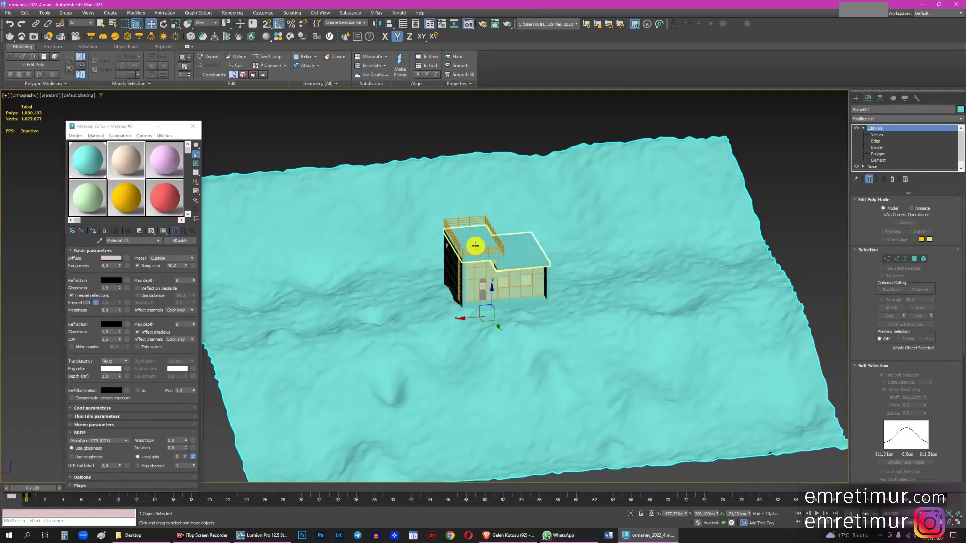
middle_click_drag(476, 244, 452, 360, "alt")
scroll(452, 347, "up", 5)
- Clone the terrain as a copy and start raising the copy's Noise seed
right_click(520, 301)
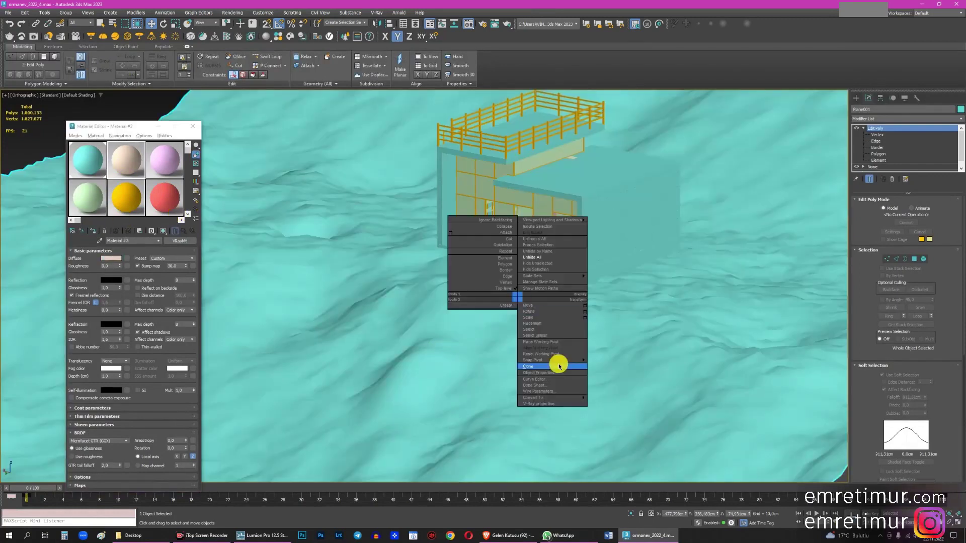
left_click(560, 367)
left_click(462, 298)
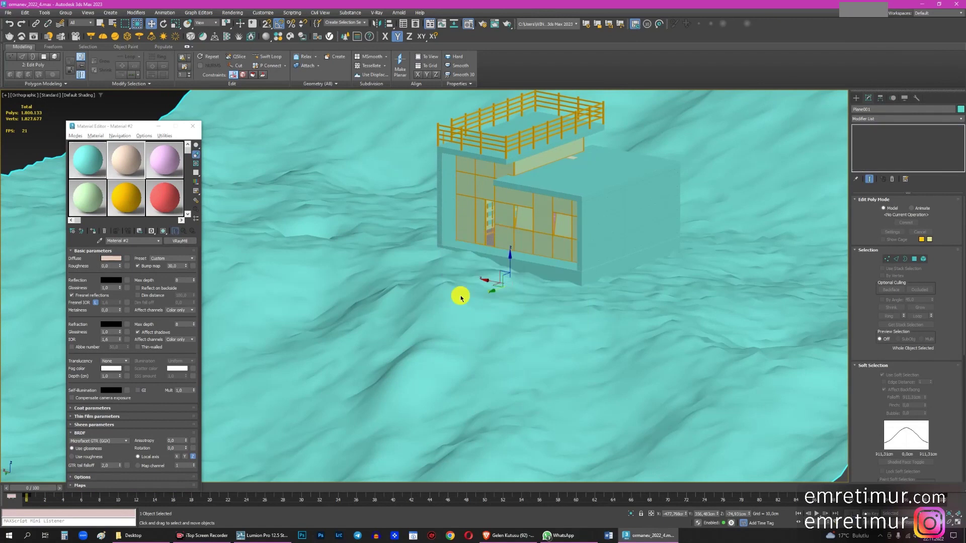
scroll(577, 302, "down", 5)
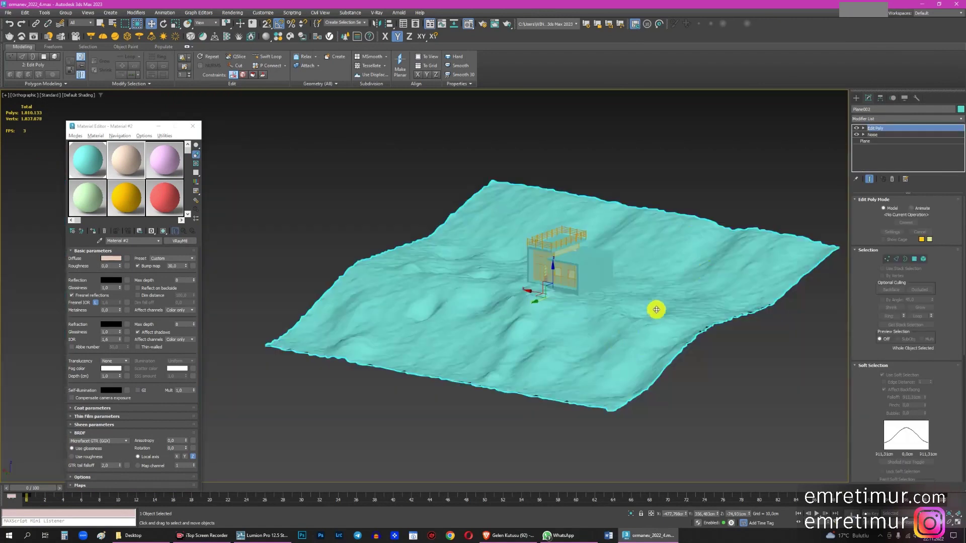
left_click(889, 134)
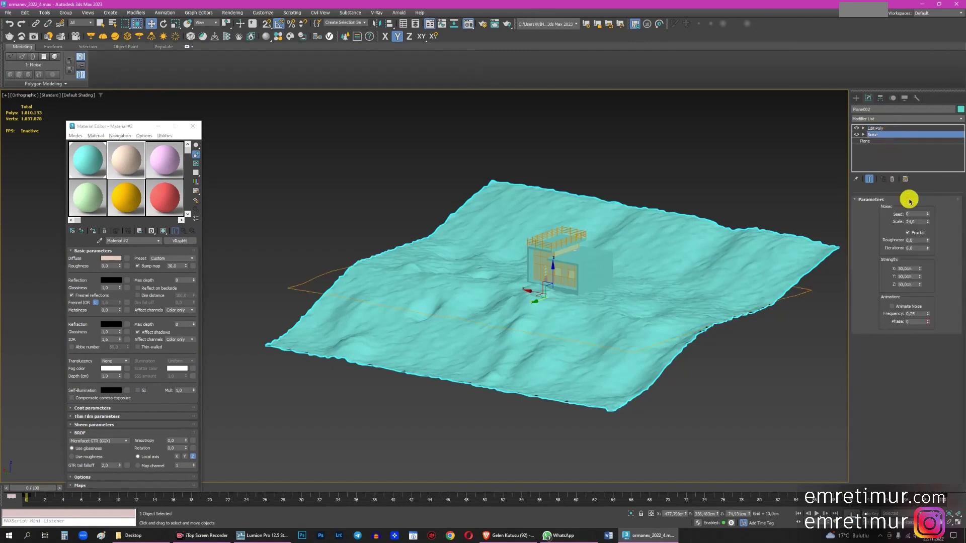
left_click(930, 215)
- Show mesh edges and raise the copy's Noise seed to 4 to regenerate the hills
scroll(640, 319, "up", 3)
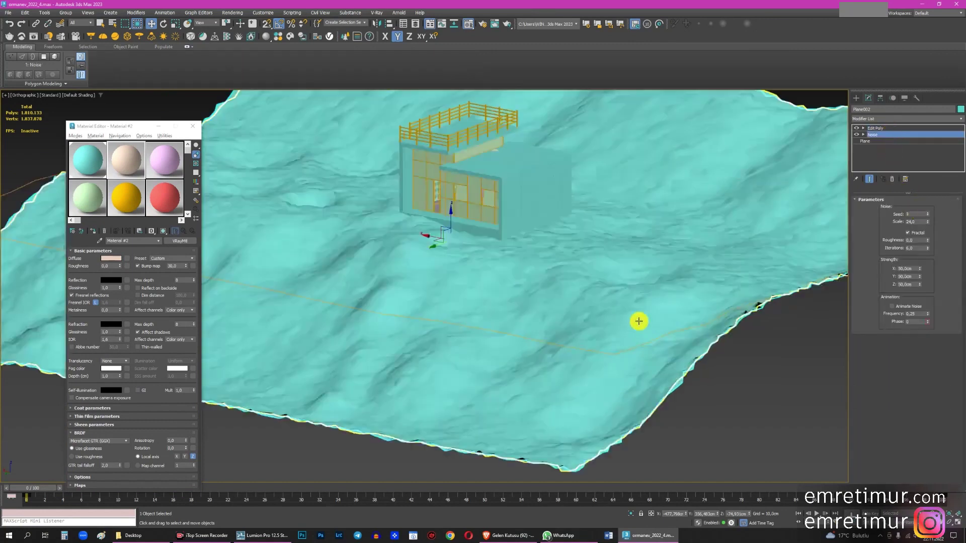
key("F4")
scroll(582, 310, "up", 3)
scroll(563, 340, "up", 2)
mouse_move(563, 340)
middle_mouse_down()
mouse_move(667, 377)
mouse_move(841, 279)
middle_mouse_up()
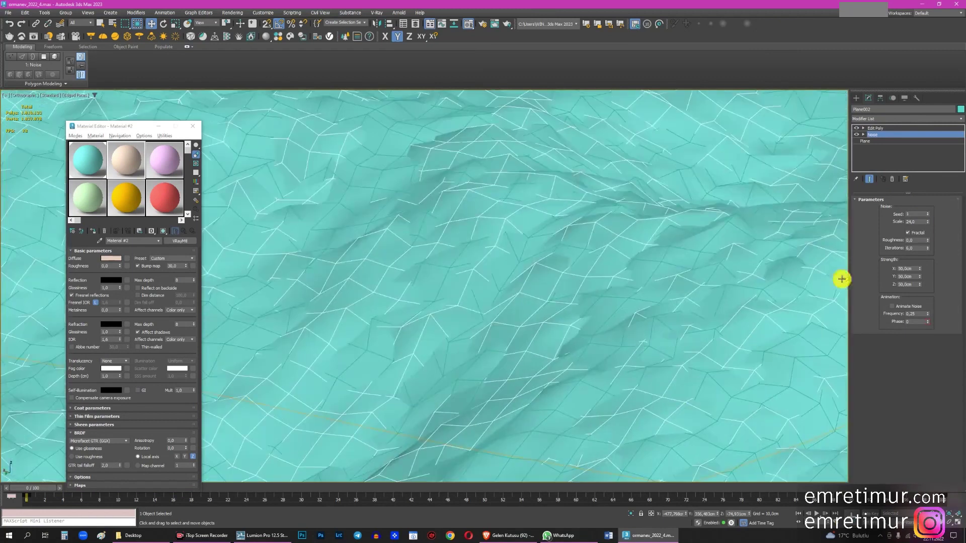
left_click(930, 216)
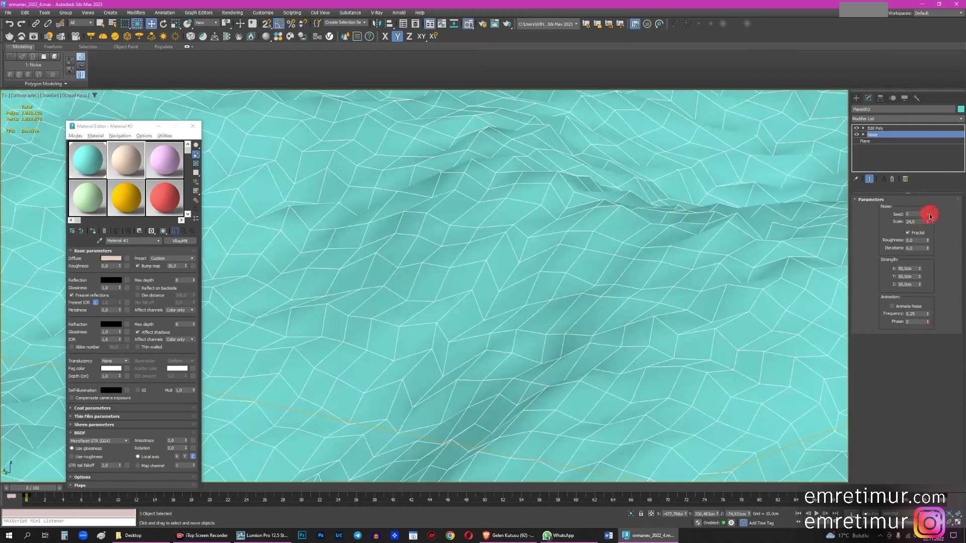
left_click(929, 215)
left_click(929, 215)
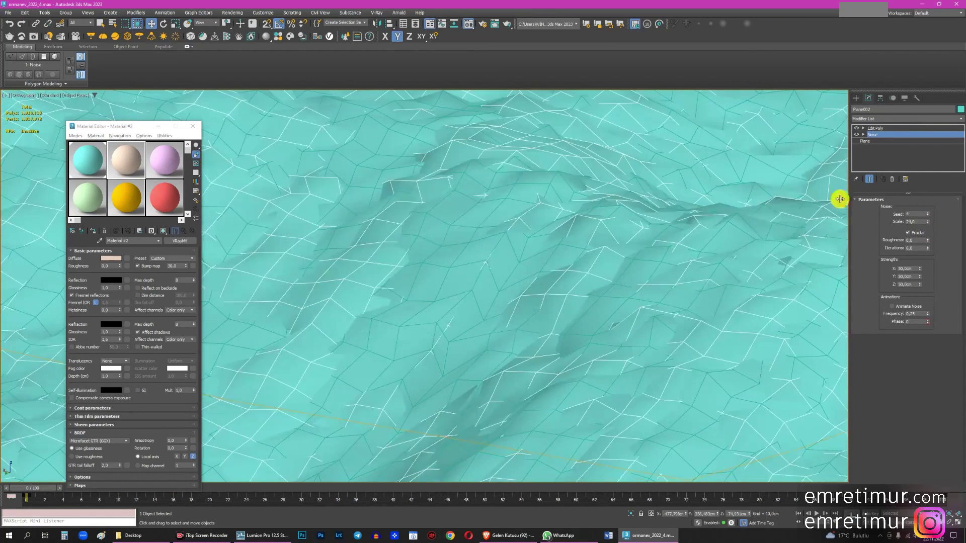
left_click(129, 172)
- Assign the beige material to the terrain copy as a renamed material, Material #2er
left_click(95, 228)
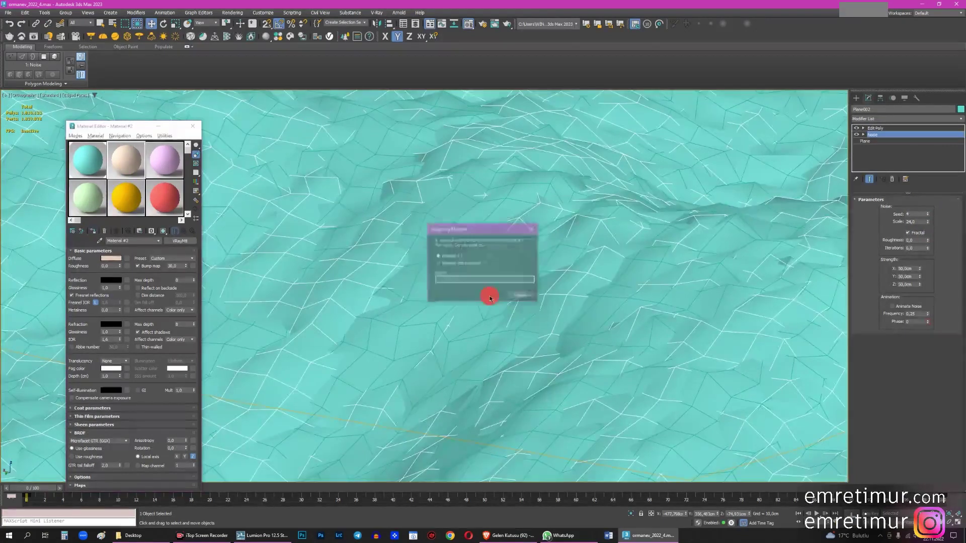
left_click(460, 263)
left_click(491, 296)
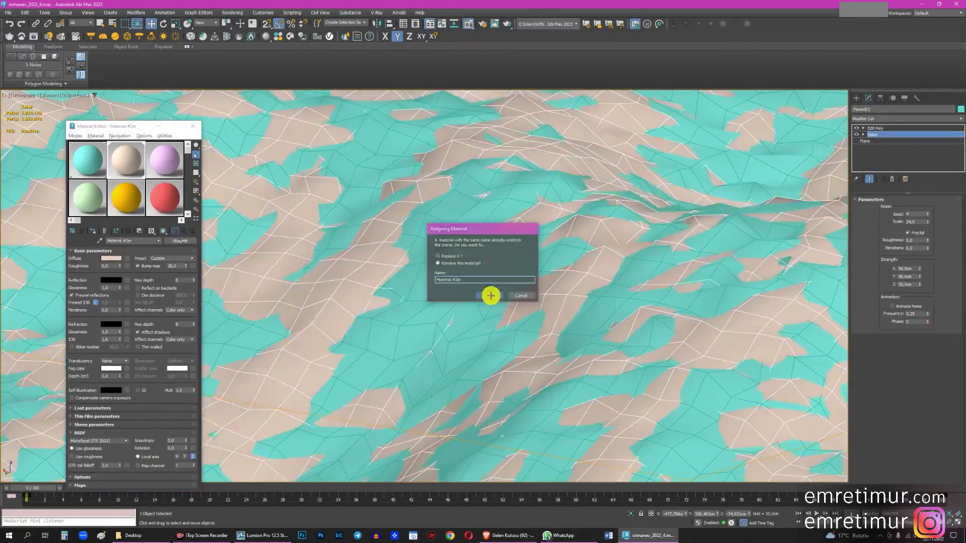
middle_click_drag(492, 298, 533, 280, "alt")
scroll(503, 312, "down", 3)
scroll(508, 326, "up", 5)
- Orbit and pan around the house to view the two-tone terrain, then select the terrain plane
middle_click_drag(508, 326, 436, 267, "alt")
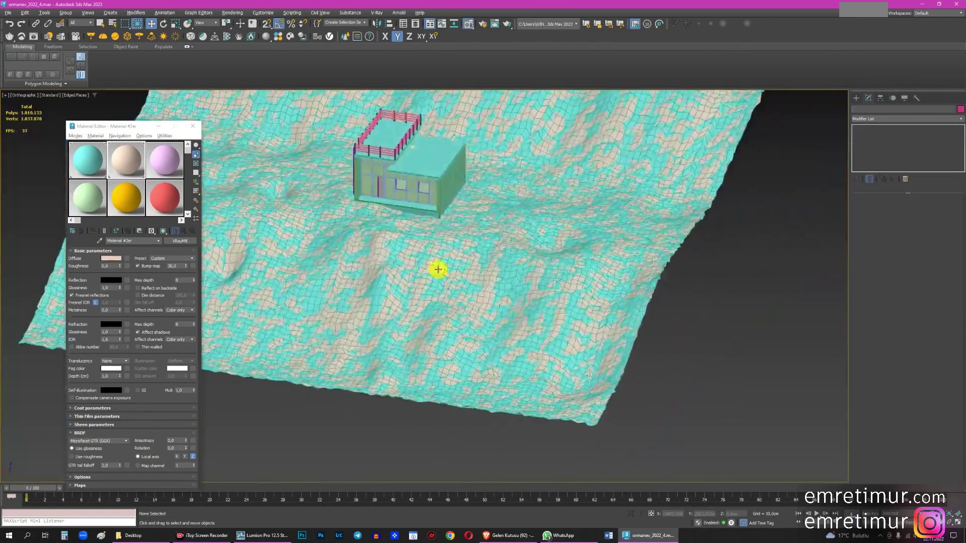
scroll(418, 197, "up", 5)
scroll(377, 192, "down", 2)
middle_click_drag(377, 191, 521, 190)
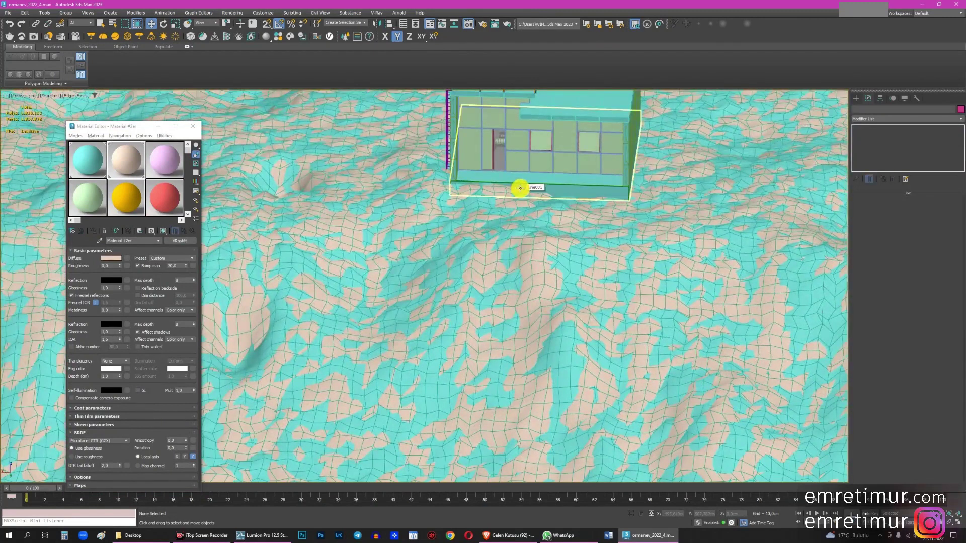
scroll(514, 185, "up", 3)
mouse_move(507, 202)
middle_mouse_down("alt")
mouse_move(483, 214)
mouse_move(479, 175)
middle_mouse_up("alt")
middle_click_drag(431, 362, 576, 317, "alt")
scroll(524, 177, "up", 3)
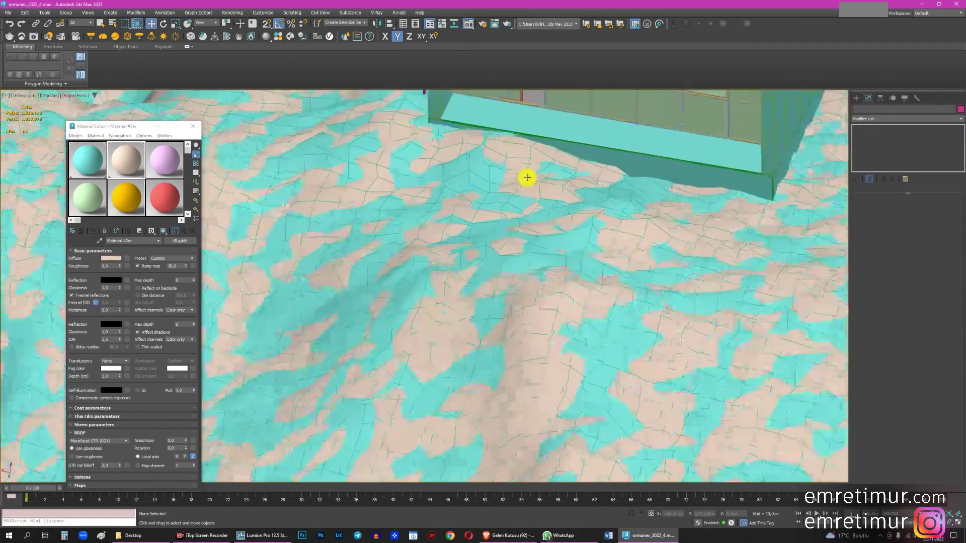
scroll(513, 153, "up", 2)
left_click(514, 154)
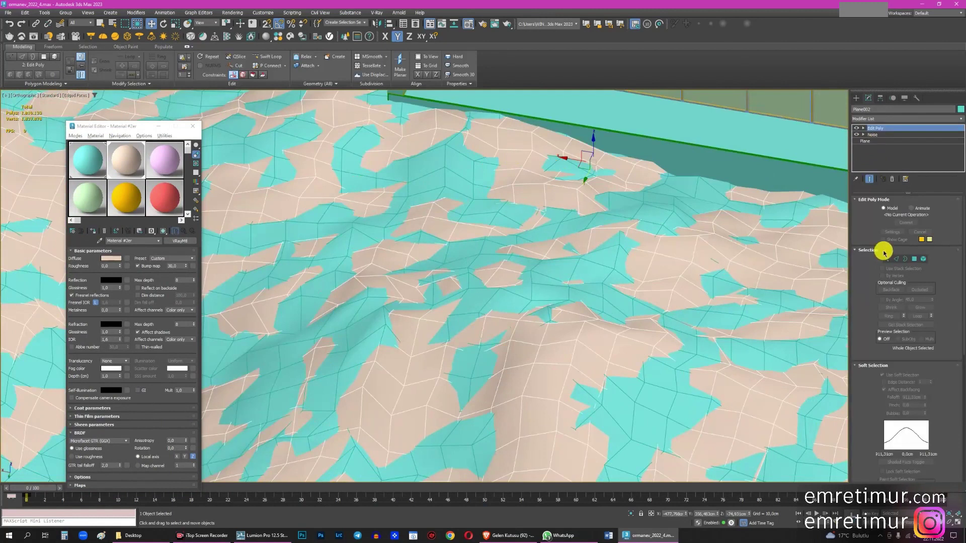
- Enter vertex editing on the terrain and reduce the soft-selection falloff to 273,393cm
left_click(887, 259)
middle_click_drag(418, 193, 490, 201)
left_click(480, 213)
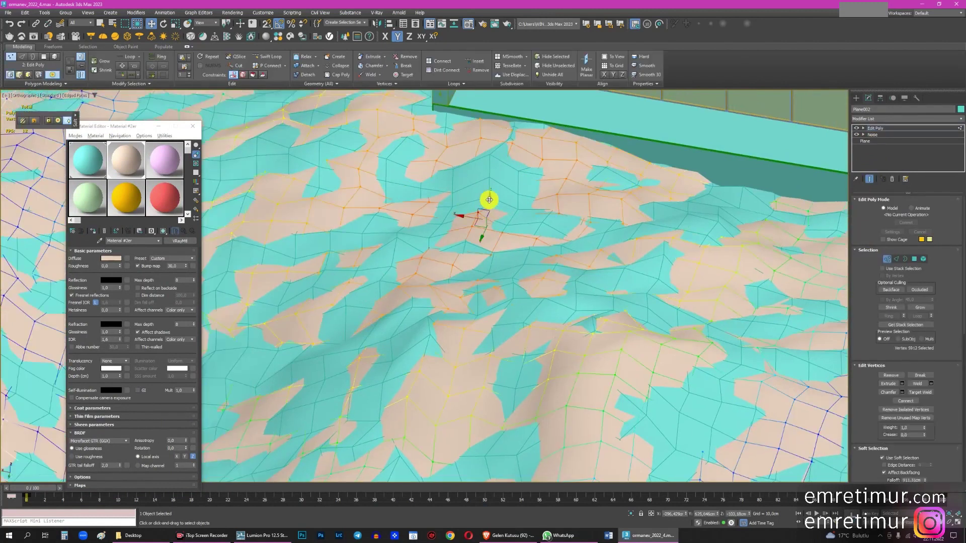
left_click_drag(490, 202, 487, 190)
key("ctrl+z")
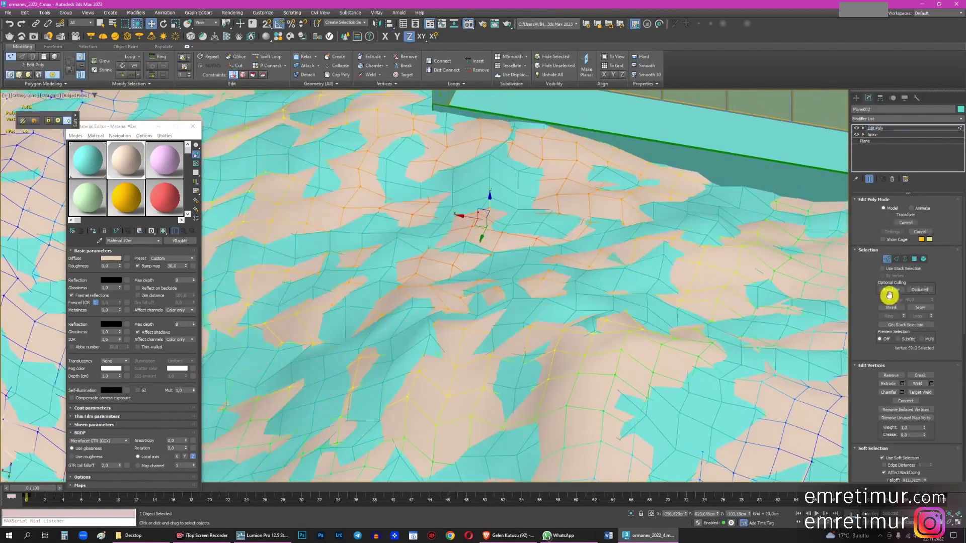
scroll(906, 372, "down", 5)
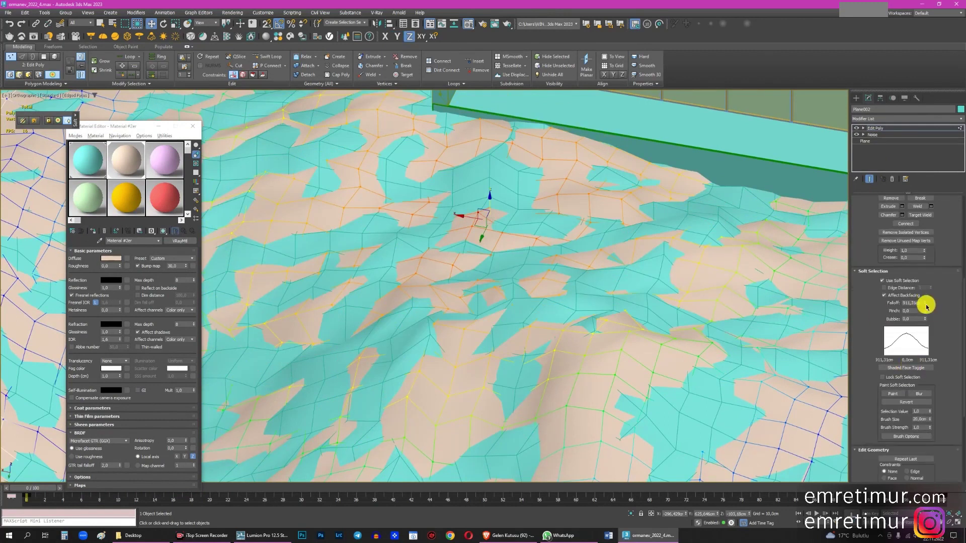
left_click_drag(927, 306, 927, 322)
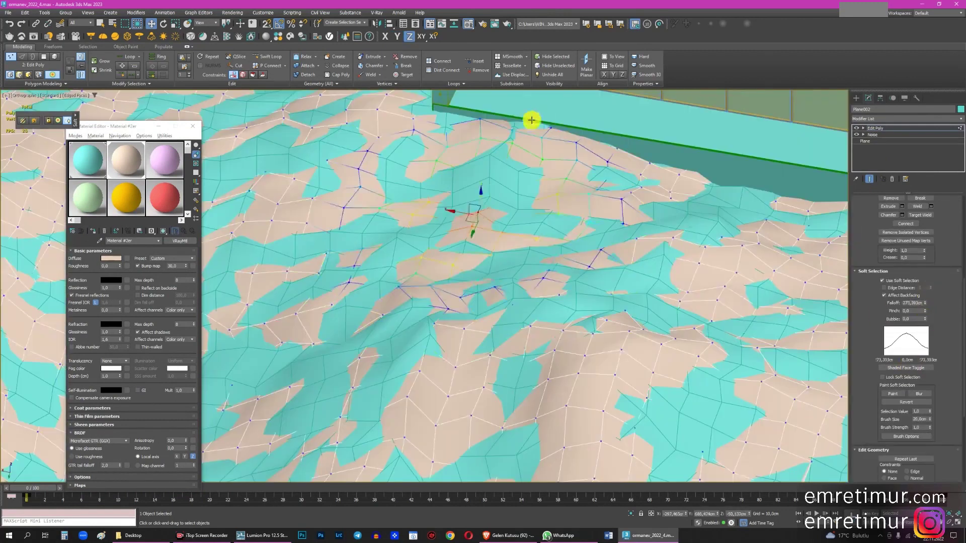
- Lift a soft-selected vertex into a hill and move another soft area toward the lower terrain
left_click_drag(483, 197, 516, 149)
mouse_move(515, 149)
middle_mouse_down("alt")
mouse_move(434, 271)
mouse_move(460, 265)
middle_mouse_up("alt")
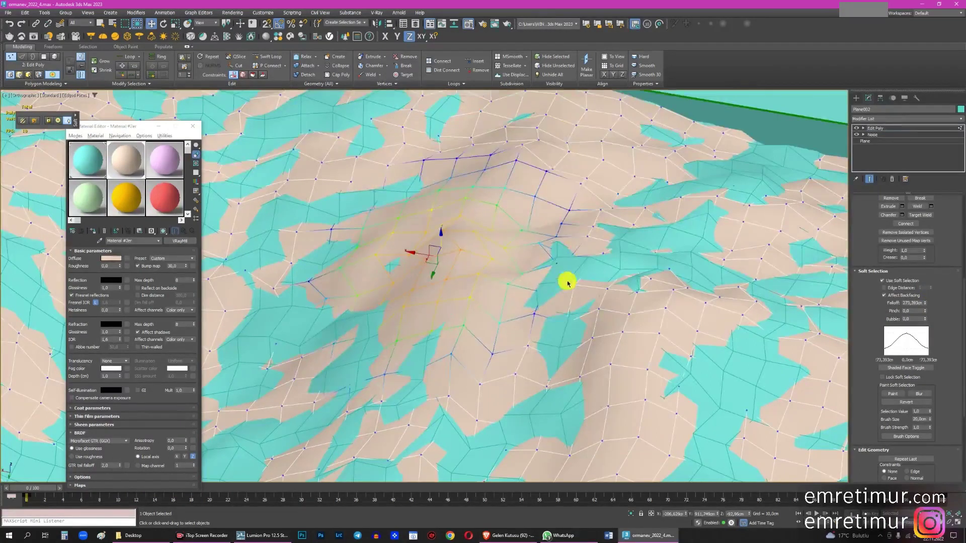
scroll(573, 281, "down", 5)
scroll(582, 253, "down", 2)
left_click(555, 262)
middle_click_drag(548, 310, 538, 294, "alt")
left_click_drag(539, 294, 473, 436)
- Raise a soft bump in front of the house, shifting it sideways then upward
middle_click_drag(526, 246, 551, 281, "alt")
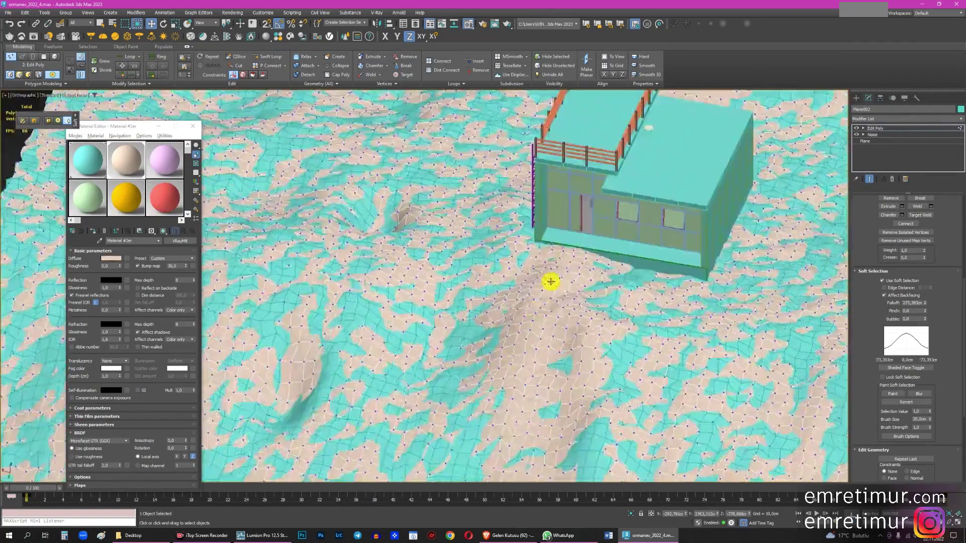
scroll(552, 255, "up", 1)
scroll(466, 223, "up", 3)
left_click(458, 224)
left_click_drag(458, 222, 377, 231)
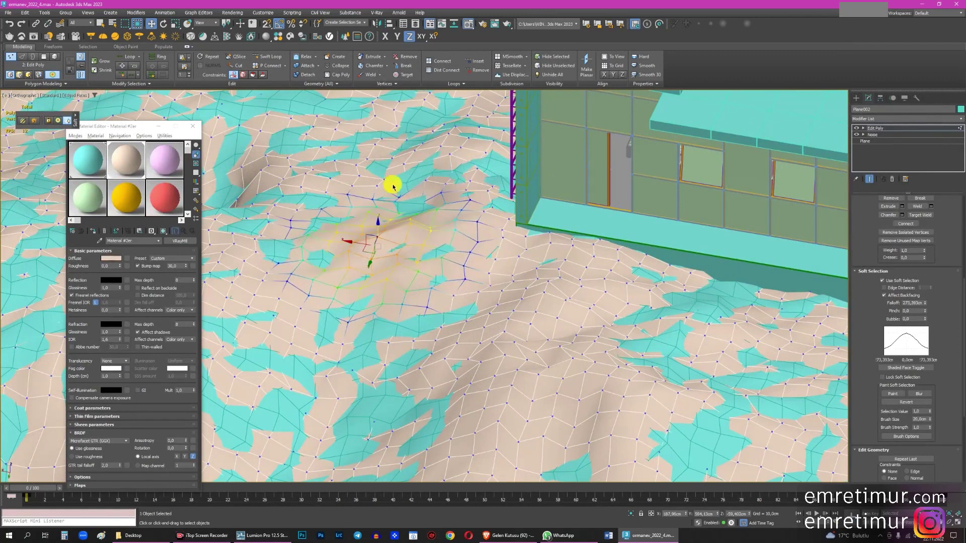
left_click_drag(398, 197, 472, 159)
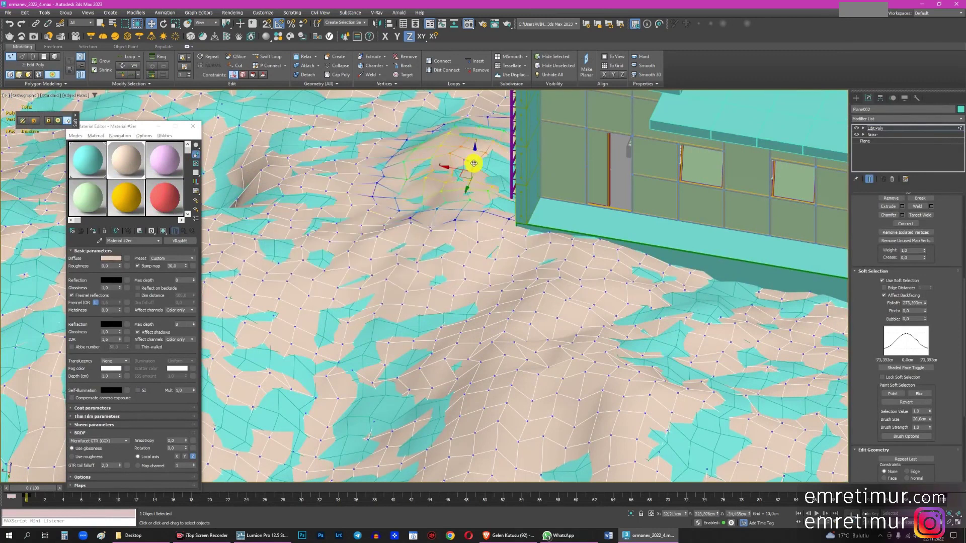
- Orbit around the house to check the hills, then zoom out to the whole terrain and deselect
left_click(507, 222)
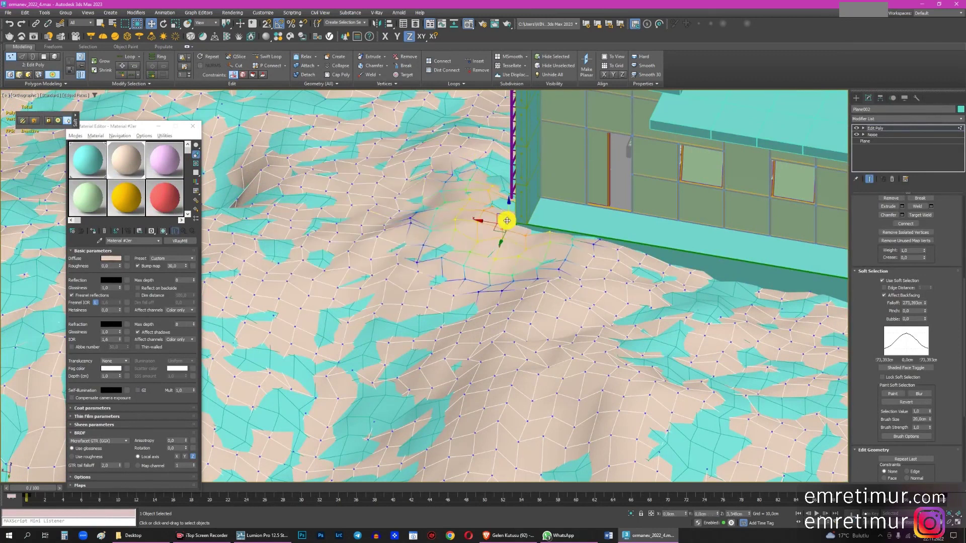
middle_click_drag(448, 268, 561, 292, "alt")
mouse_move(742, 225)
middle_mouse_down("alt")
mouse_move(639, 270)
mouse_move(690, 222)
mouse_move(578, 214)
mouse_move(582, 196)
mouse_move(589, 205)
middle_mouse_up("alt")
scroll(457, 265, "up", 3)
mouse_move(458, 266)
middle_mouse_down("alt")
mouse_move(518, 278)
mouse_move(494, 322)
middle_mouse_up("alt")
scroll(468, 294, "up", 5)
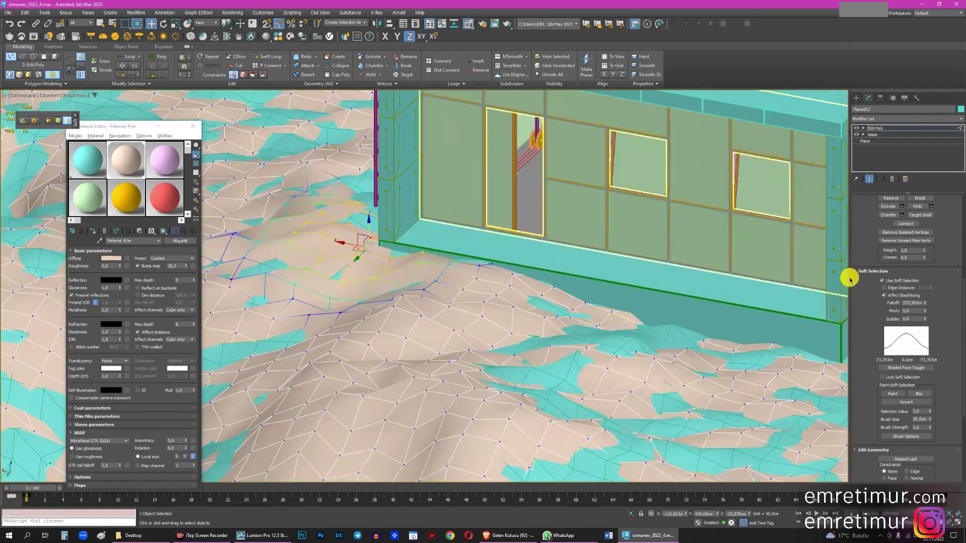
left_click(874, 134)
scroll(501, 286, "down", 5)
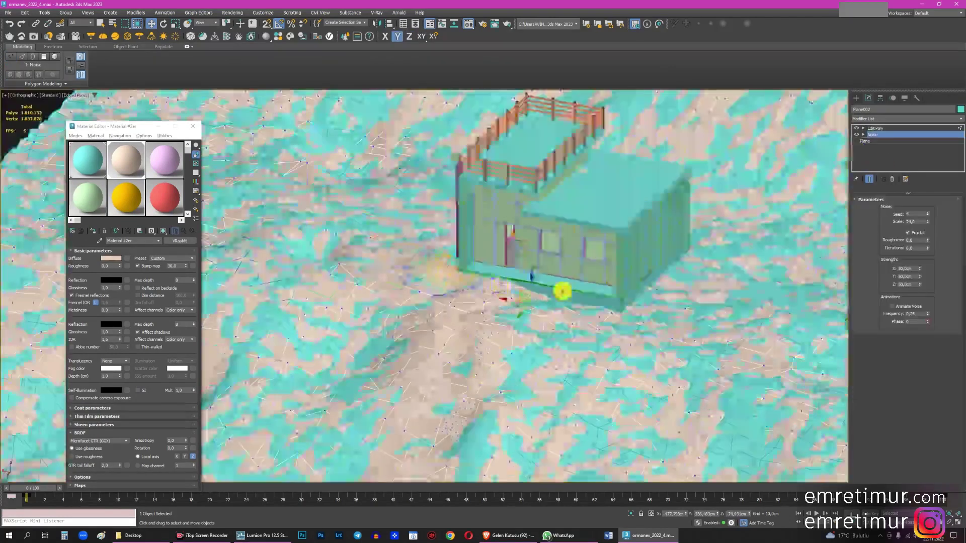
key("z")
left_click(739, 141)
- Select both the terrain and the house and add a TurboSmooth modifier to them
middle_click_drag(675, 166, 689, 302, "alt")
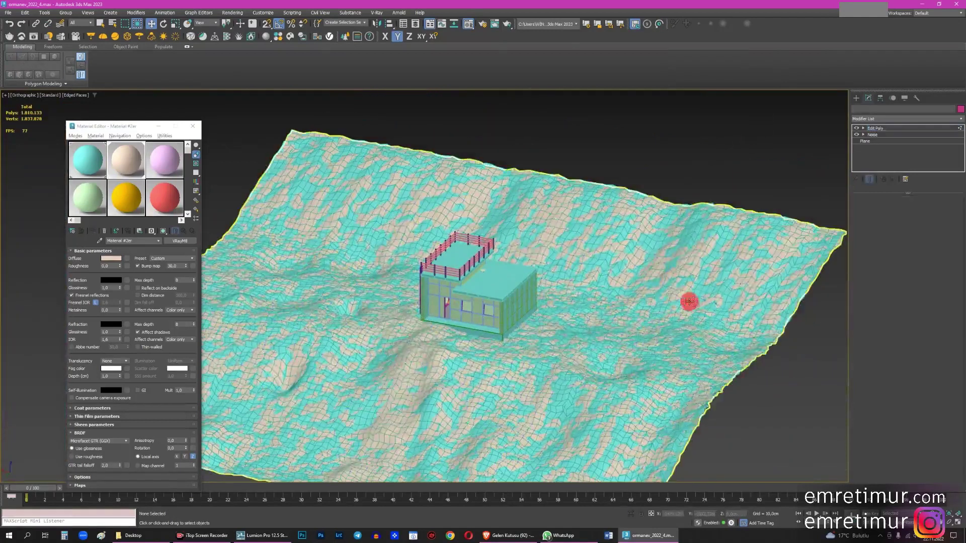
left_click(690, 302)
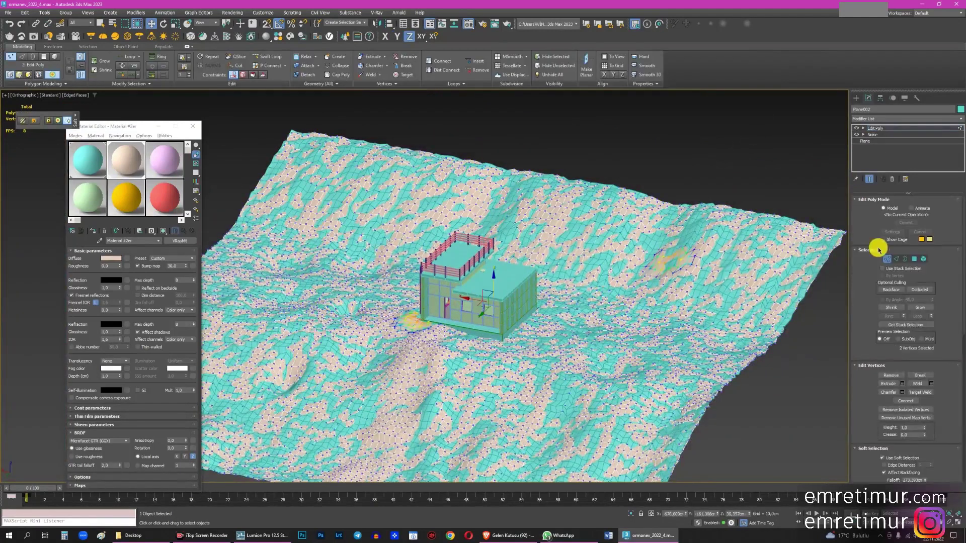
left_click(881, 258)
key("ctrl+a")
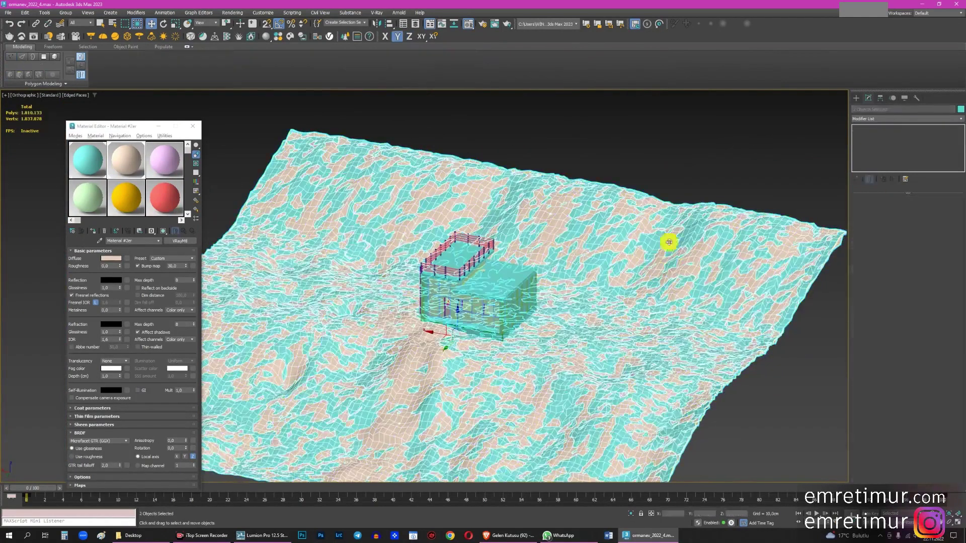
left_click(886, 119)
key("t")
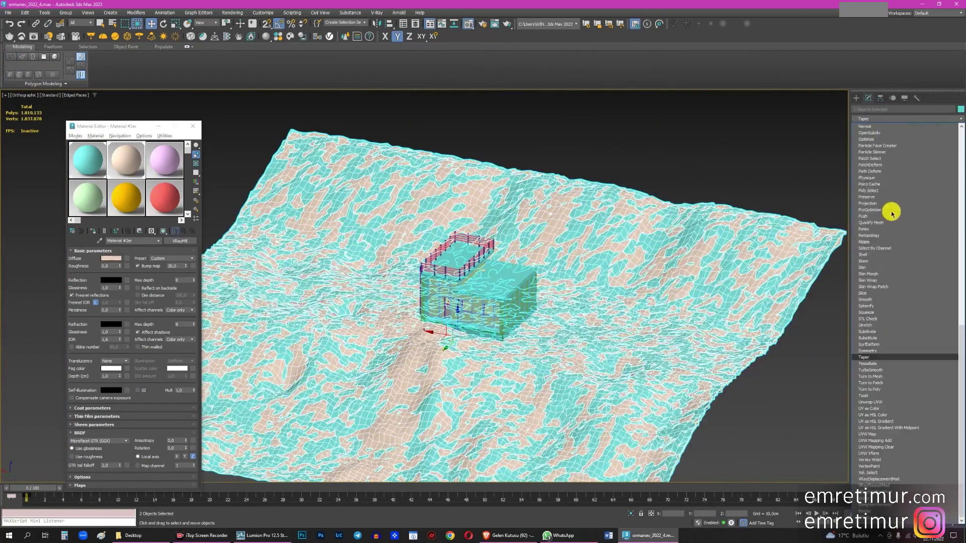
left_click(875, 370)
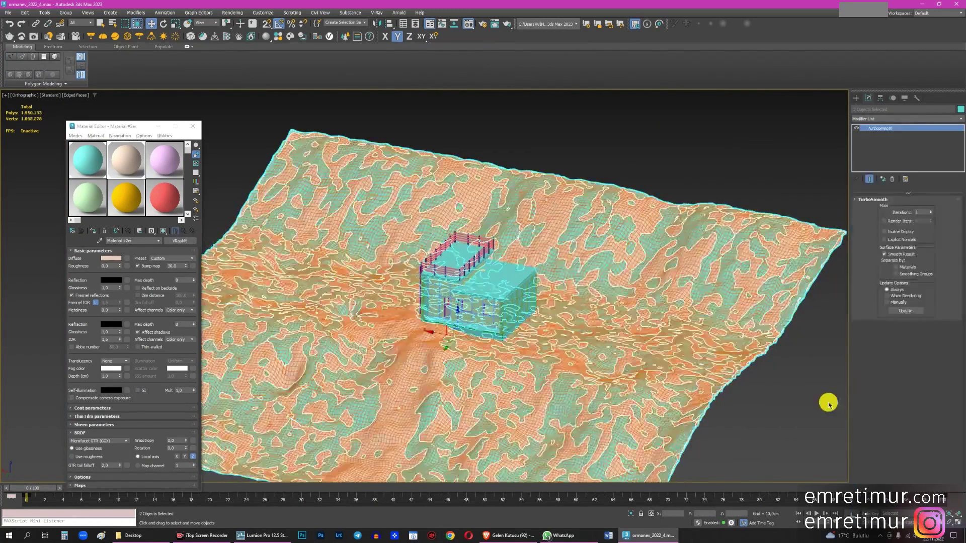
scroll(519, 384, "up", 3)
scroll(514, 343, "up", 3)
scroll(553, 246, "up", 2)
scroll(655, 251, "up", 2)
scroll(662, 267, "up", 2)
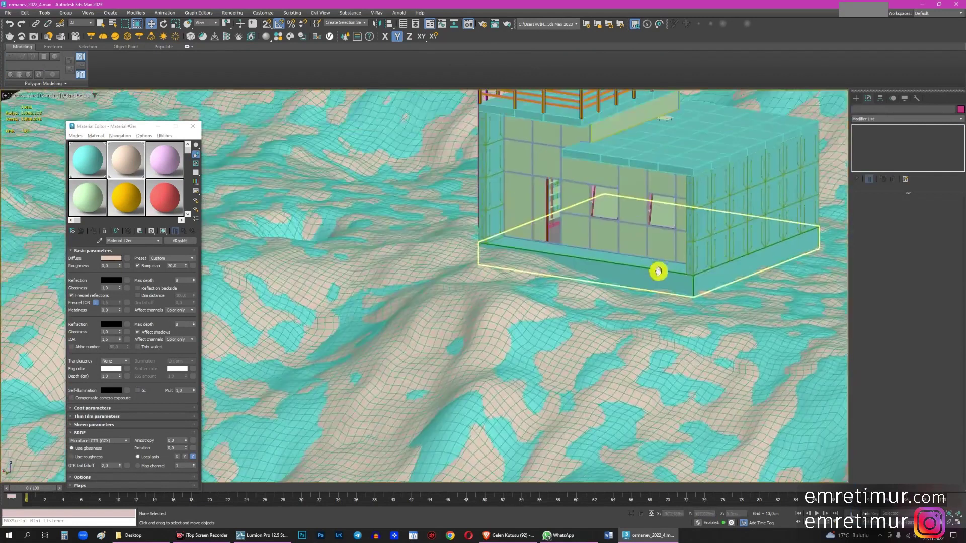
scroll(517, 266, "up", 2)
scroll(518, 254, "up", 2)
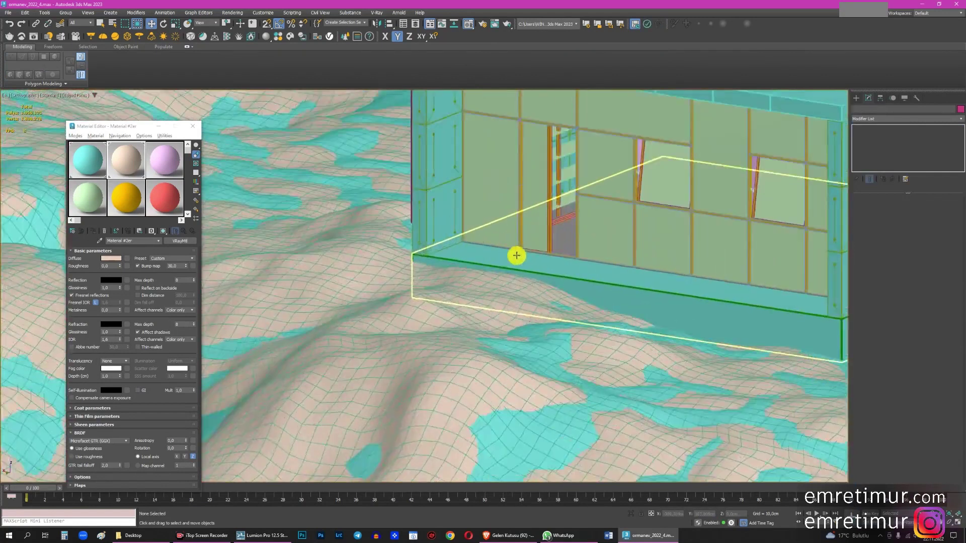
scroll(541, 257, "down", 6)
scroll(617, 240, "up", 3)
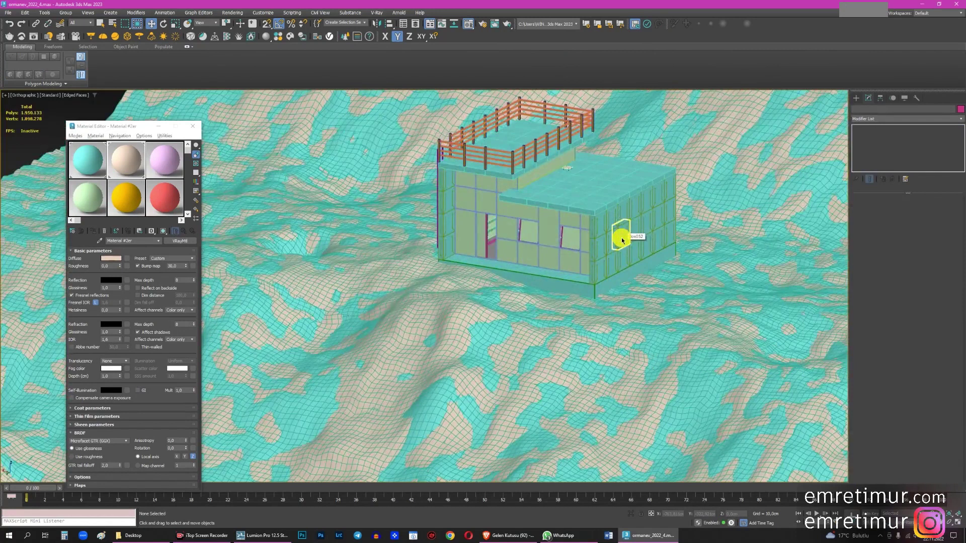
scroll(529, 146, "up", 2)
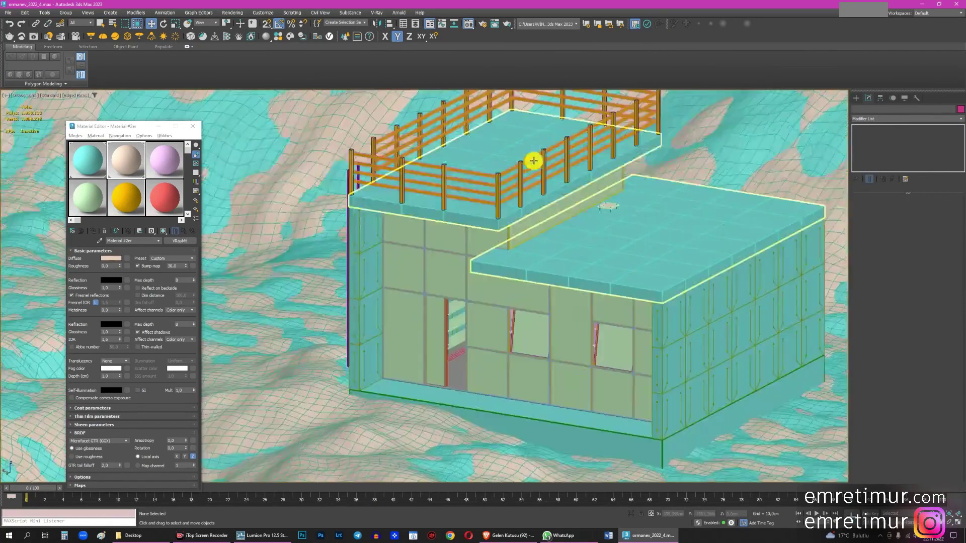
scroll(475, 162, "up", 2)
left_click(453, 179)
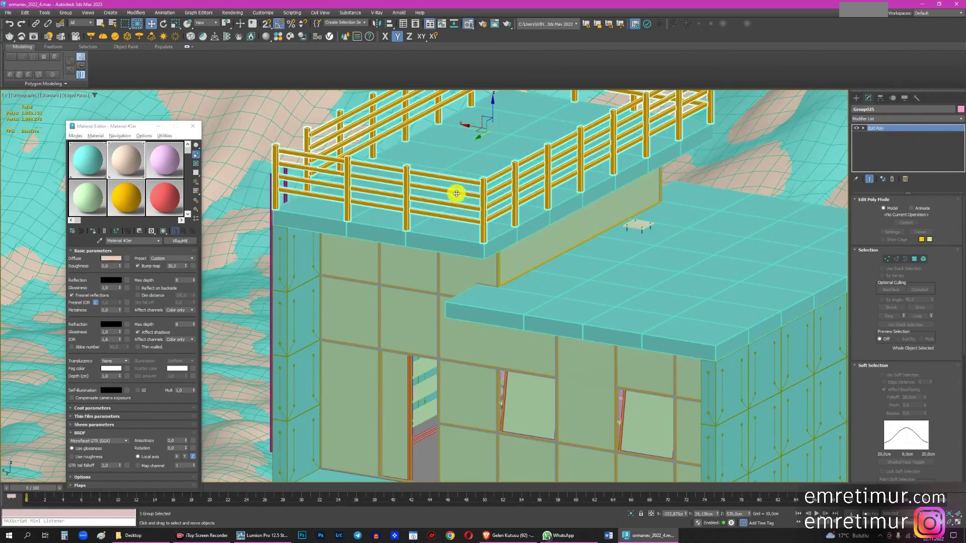
scroll(464, 231, "up", 1)
scroll(394, 203, "up", 2)
scroll(373, 205, "up", 2)
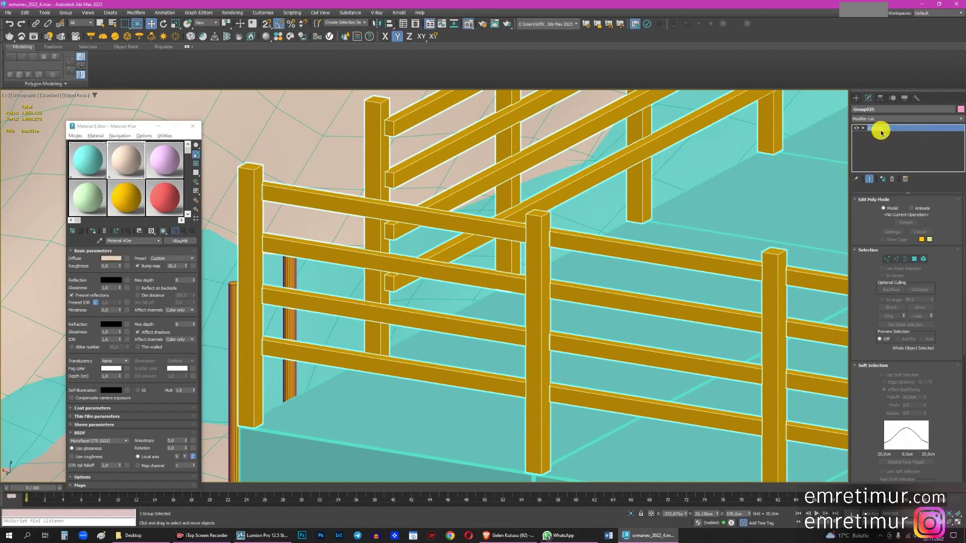
scroll(482, 263, "down", 5)
scroll(490, 252, "up", 1)
scroll(494, 198, "up", 1)
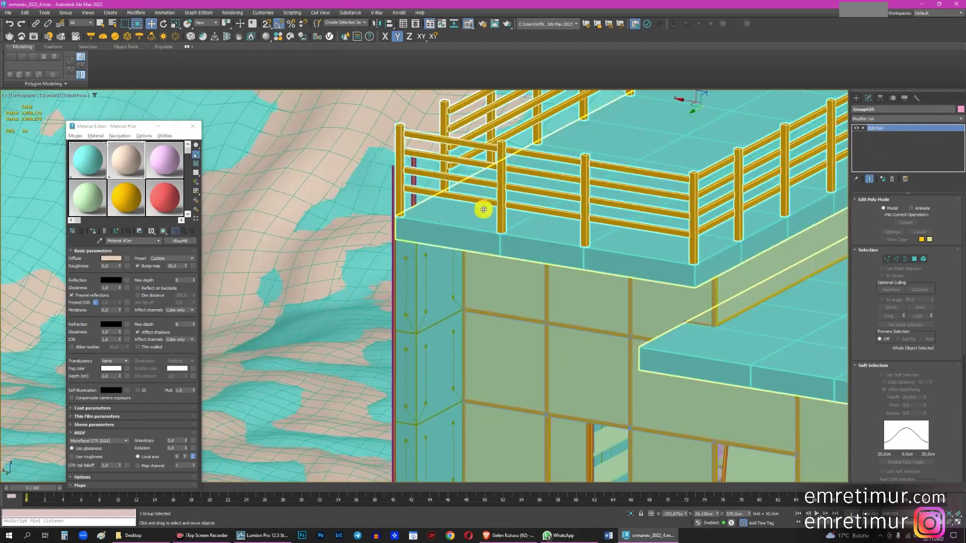
scroll(377, 275, "up", 2)
scroll(377, 275, "up", 2)
left_click(441, 281)
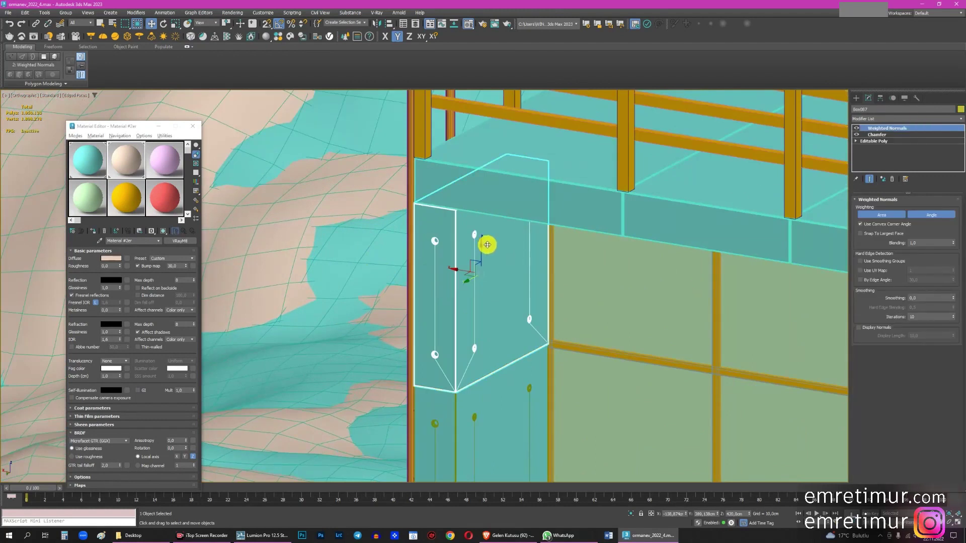
scroll(487, 245, "down", 3)
scroll(563, 276, "down", 1)
scroll(390, 345, "up", 2)
left_click(390, 346)
left_click(566, 293)
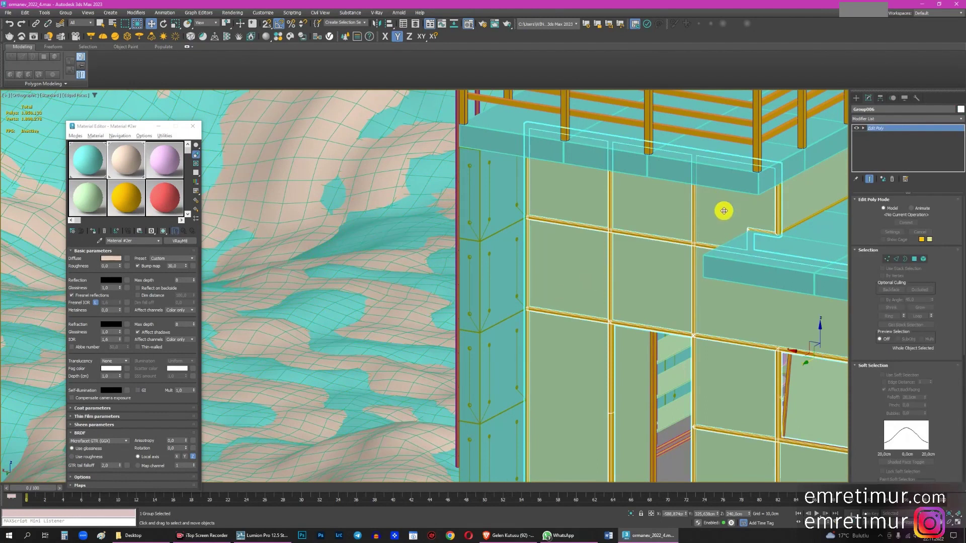
scroll(620, 206, "up", 5)
scroll(593, 265, "up", 3)
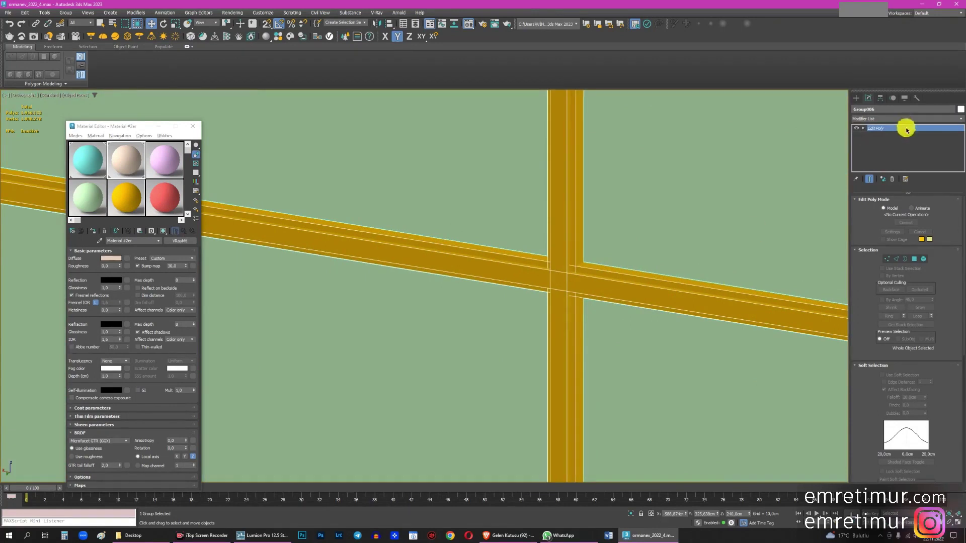
scroll(535, 265, "down", 5)
scroll(537, 261, "down", 3)
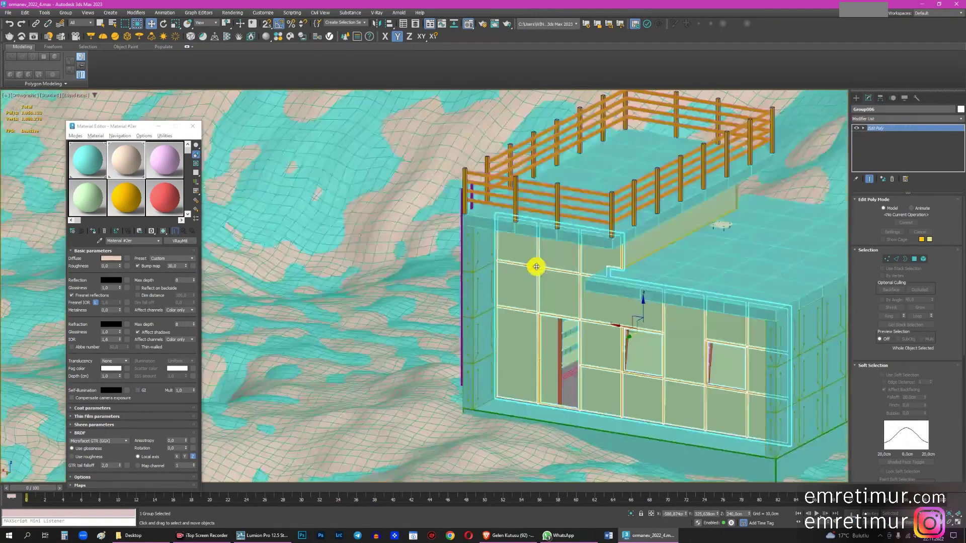
scroll(515, 300, "down", 5)
- Draw a new rectangle spline in the scene
middle_click_drag(538, 311, 376, 308)
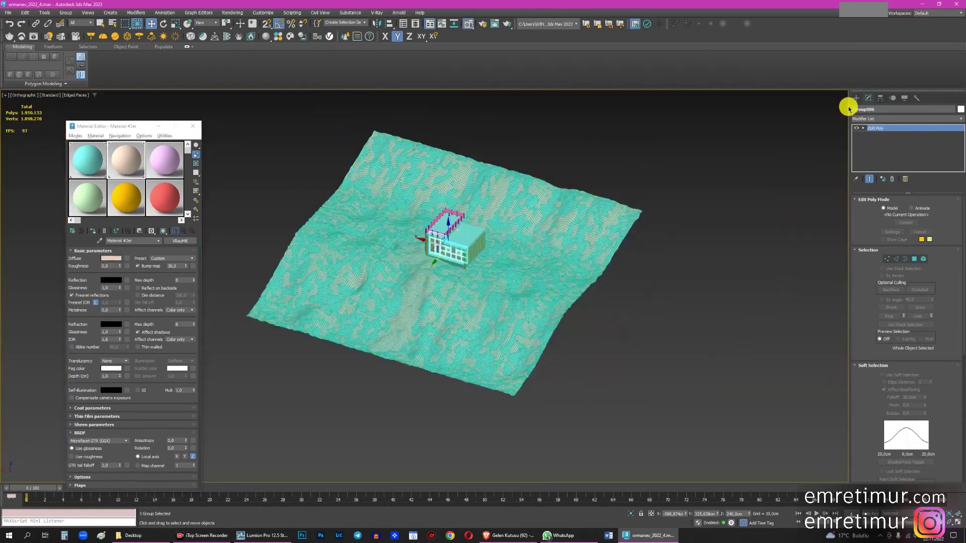
left_click(856, 98)
left_click(867, 115)
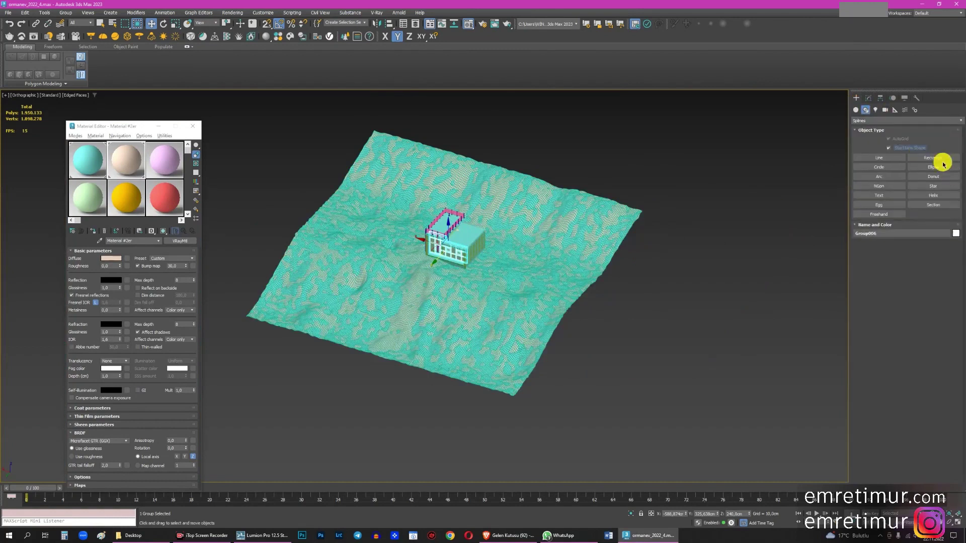
left_click(941, 157)
scroll(610, 324, "up", 3)
left_click_drag(610, 325, 640, 386)
scroll(640, 387, "up", 3)
scroll(669, 356, "up", 3)
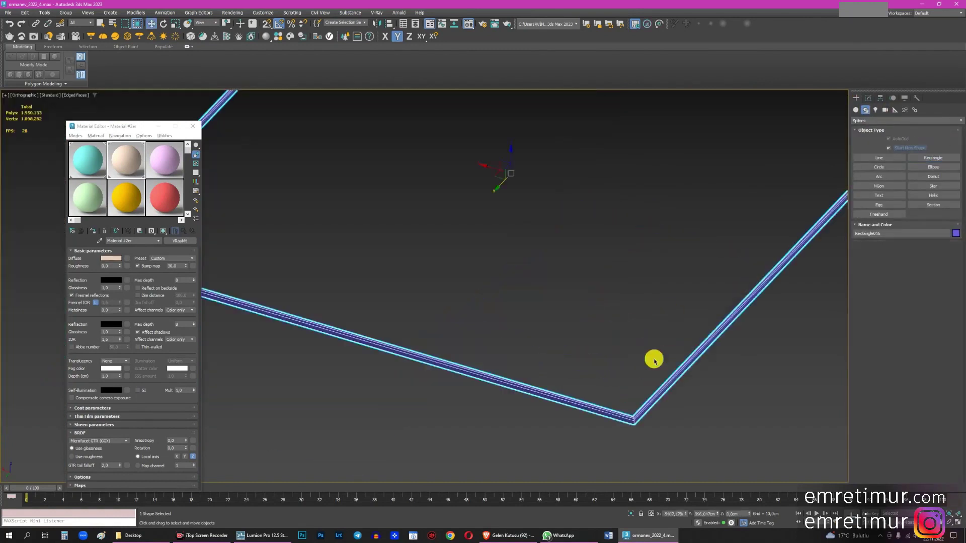
right_click(625, 410)
- Zoom in to select the new rectangle and check it in wireframe
scroll(626, 409, "up", 2)
scroll(678, 443, "down", 3)
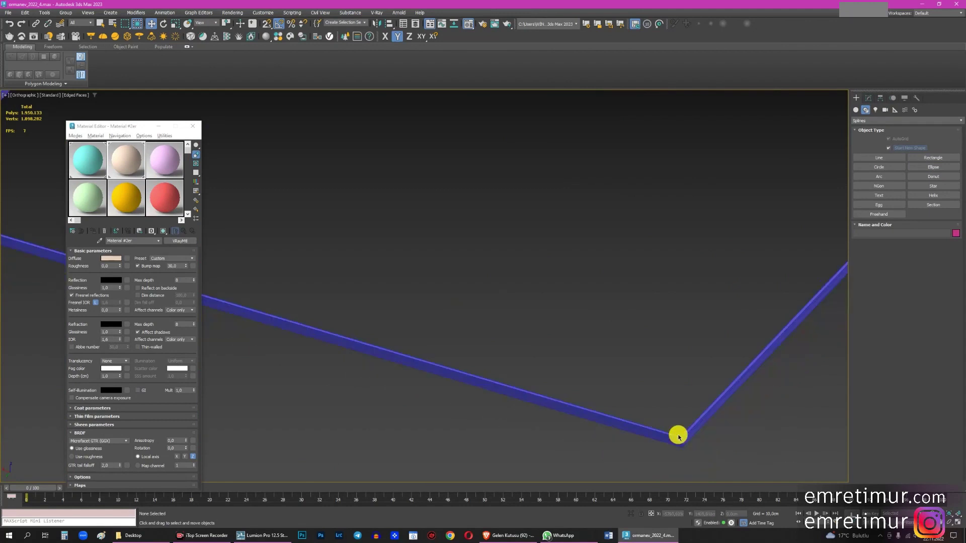
scroll(678, 437, "down", 3)
scroll(679, 414, "down", 3)
scroll(642, 366, "down", 3)
scroll(736, 280, "down", 2)
scroll(646, 320, "down", 2)
scroll(533, 323, "up", 4)
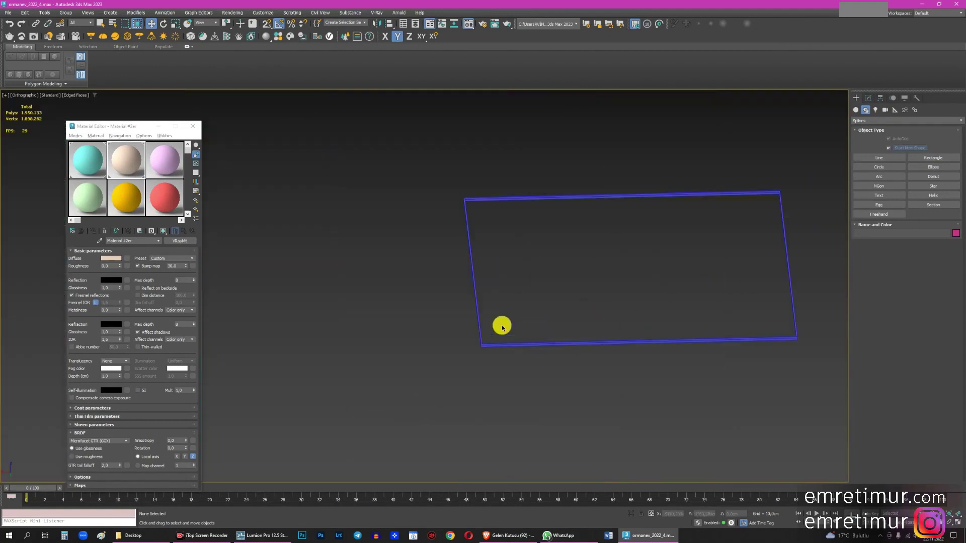
scroll(494, 362, "up", 2)
left_click(461, 356)
scroll(442, 352, "up", 3)
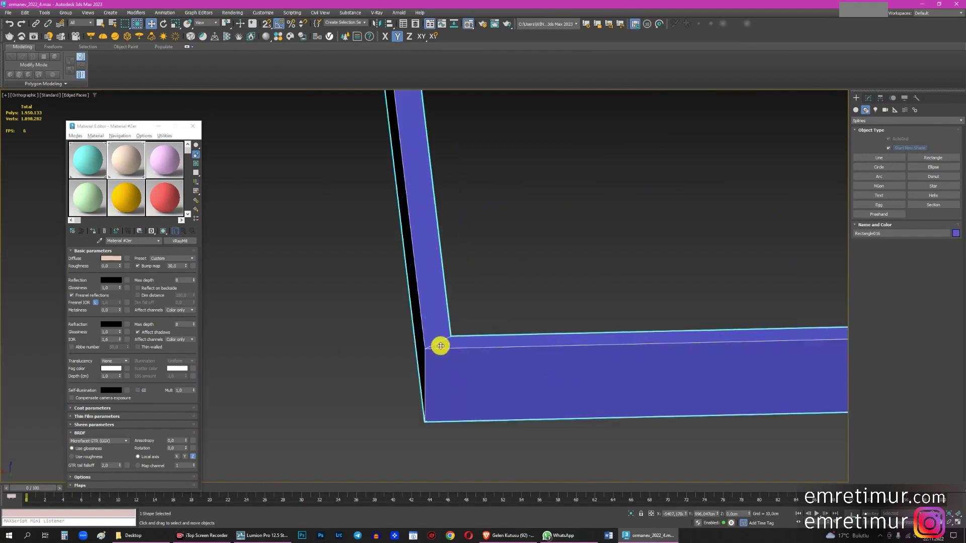
left_click(871, 98)
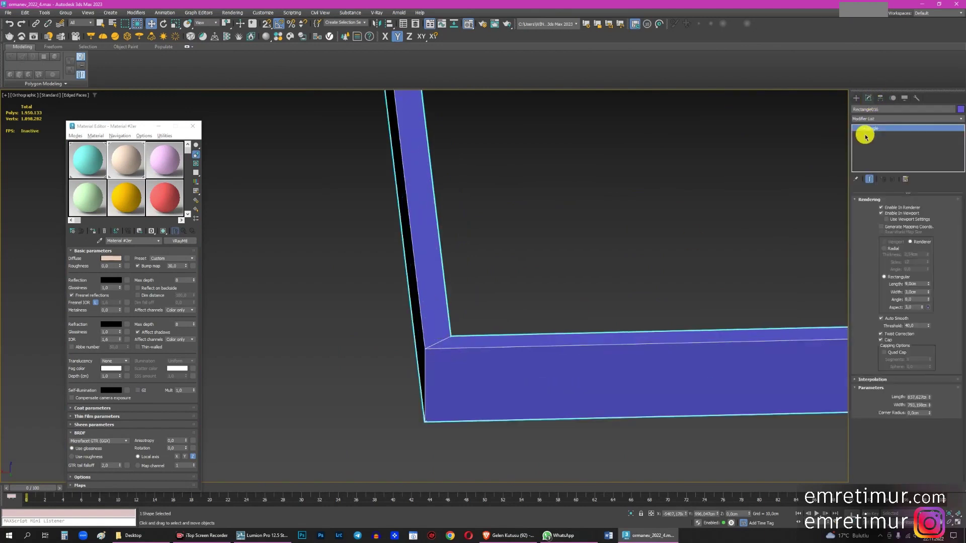
key("F3")
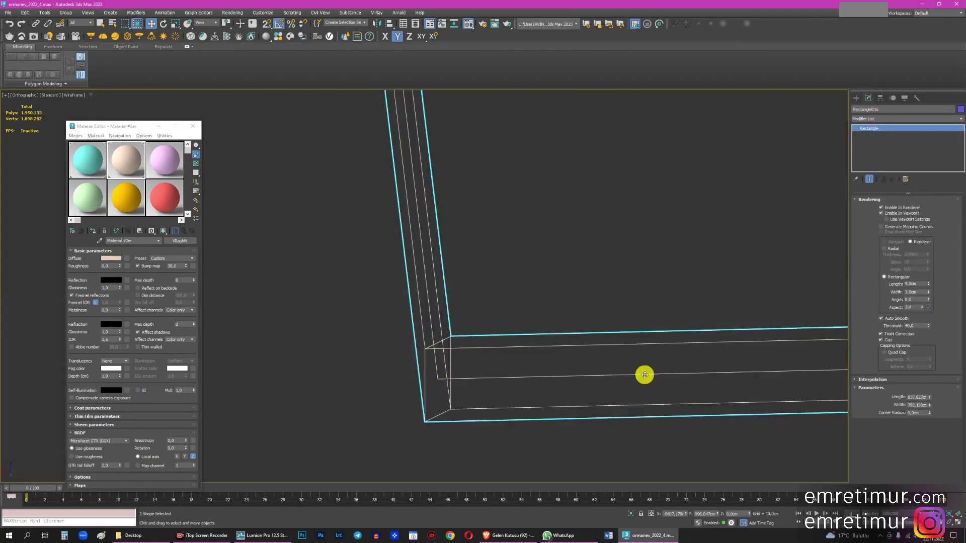
key("F3")
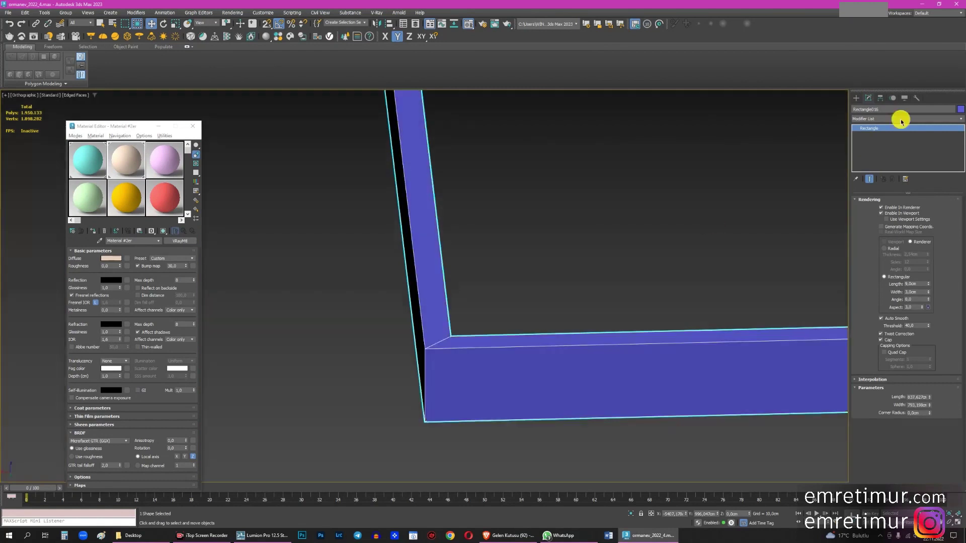
- Add an Edit Poly modifier to the rectangle and return to the full scene in an oblique view
left_click(876, 118)
scroll(876, 227, "down", 10)
left_click(877, 149)
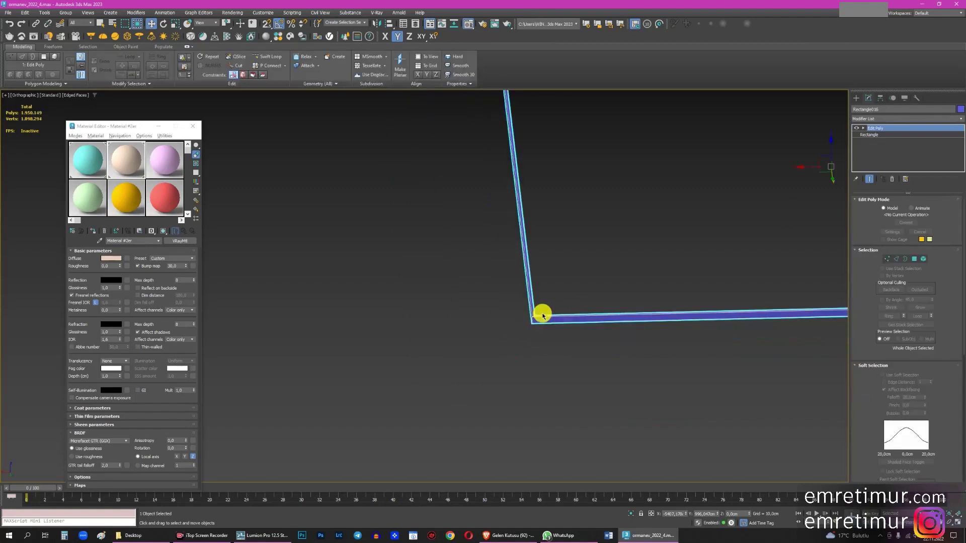
scroll(542, 315, "down", 5)
left_click(728, 182)
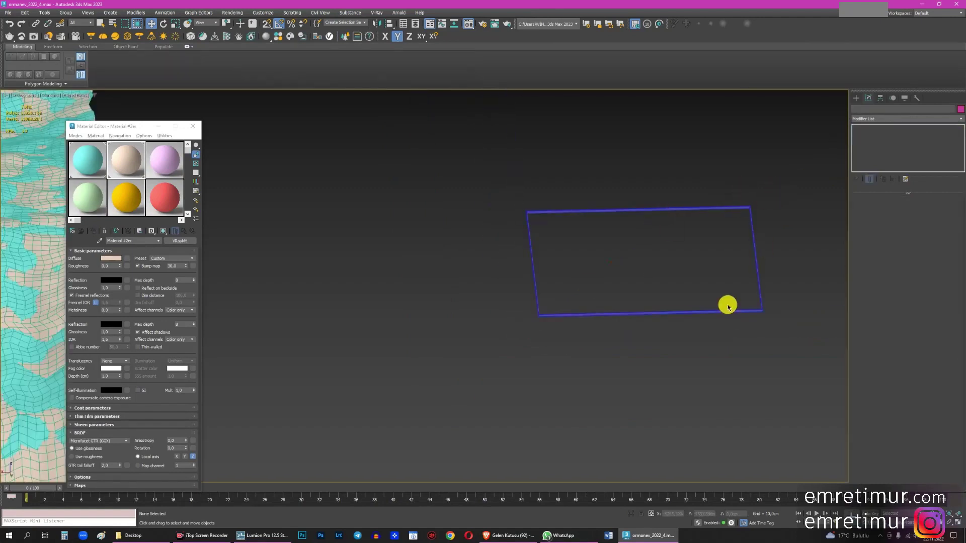
left_click_drag(812, 181, 455, 363)
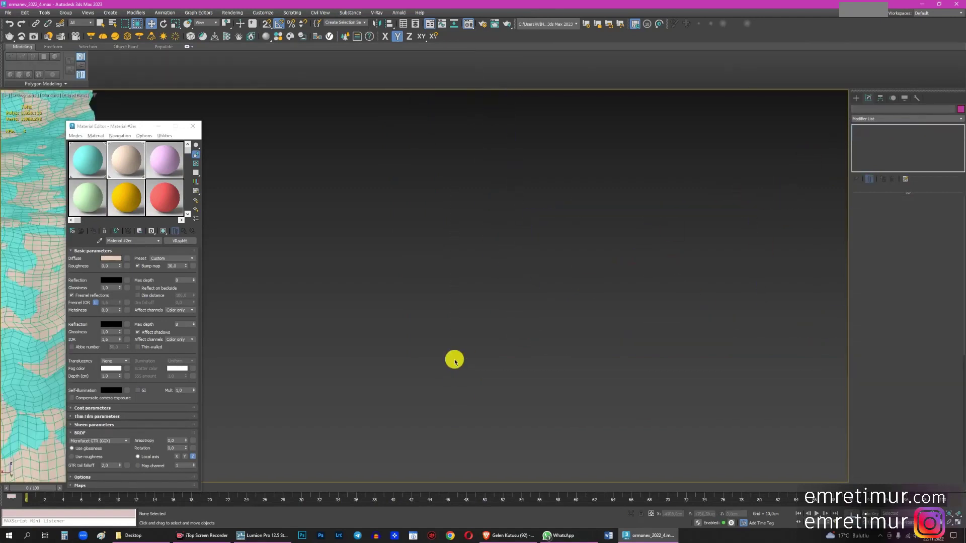
key("alt+q")
scroll(580, 295, "down", 5)
scroll(442, 261, "up", 5)
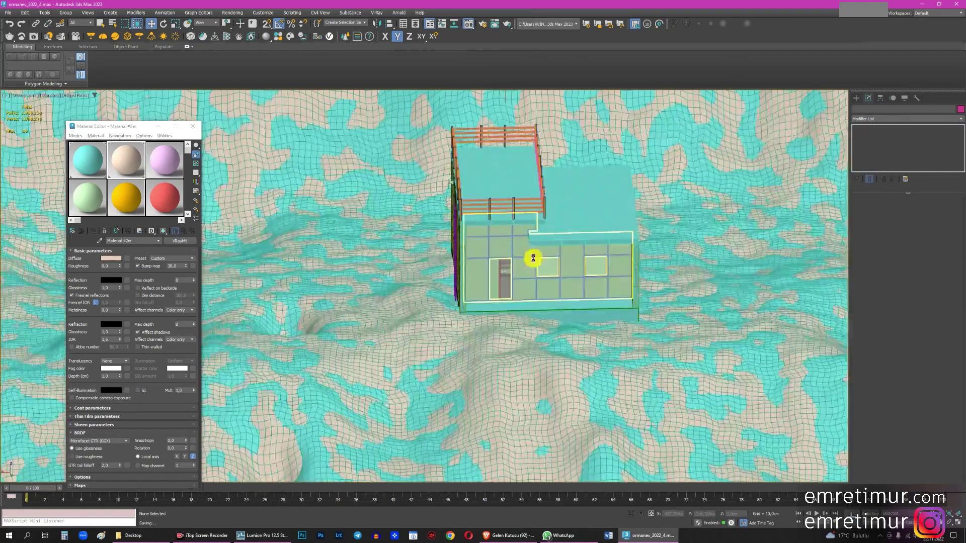
mouse_move(570, 265)
middle_mouse_down("alt")
mouse_move(528, 254)
mouse_move(635, 283)
middle_mouse_up("alt")
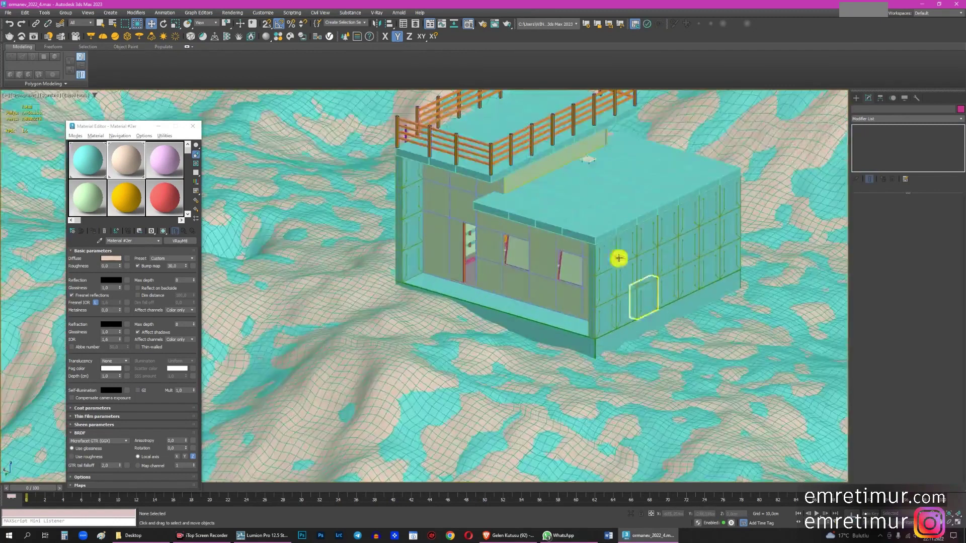
- Export the scene as FBX to the 3ds Max 2023 export folder and dismiss the warnings
left_click(8, 13)
mouse_move(30, 132)
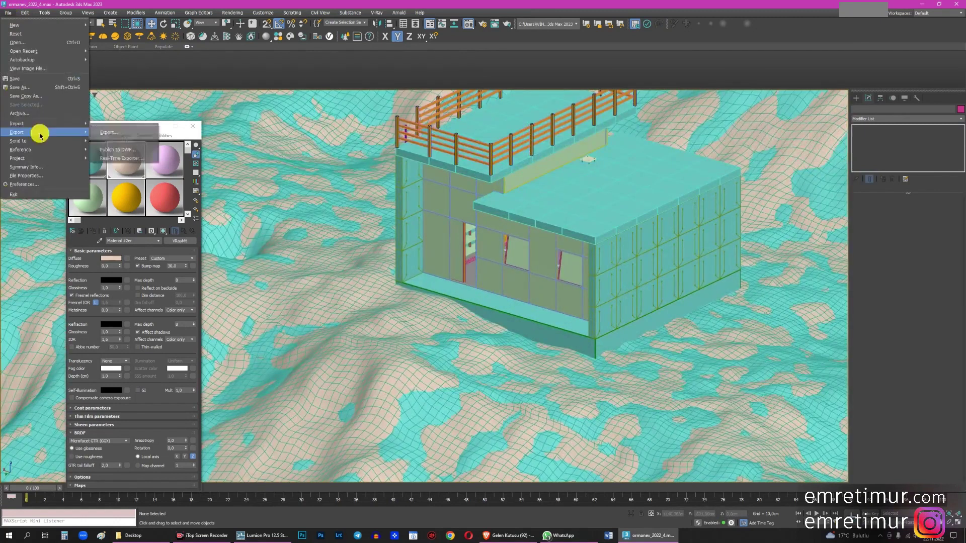
left_click(119, 133)
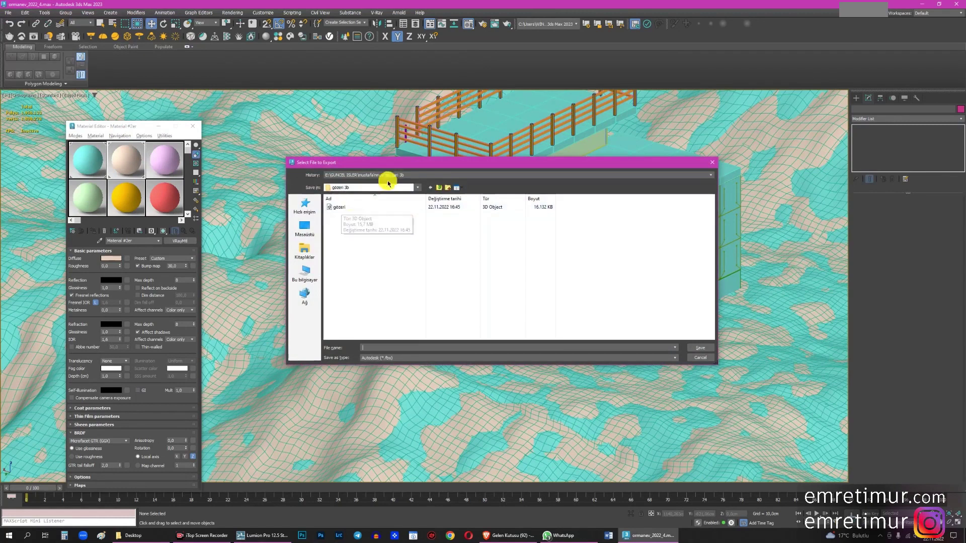
left_click(395, 176)
left_click(428, 187)
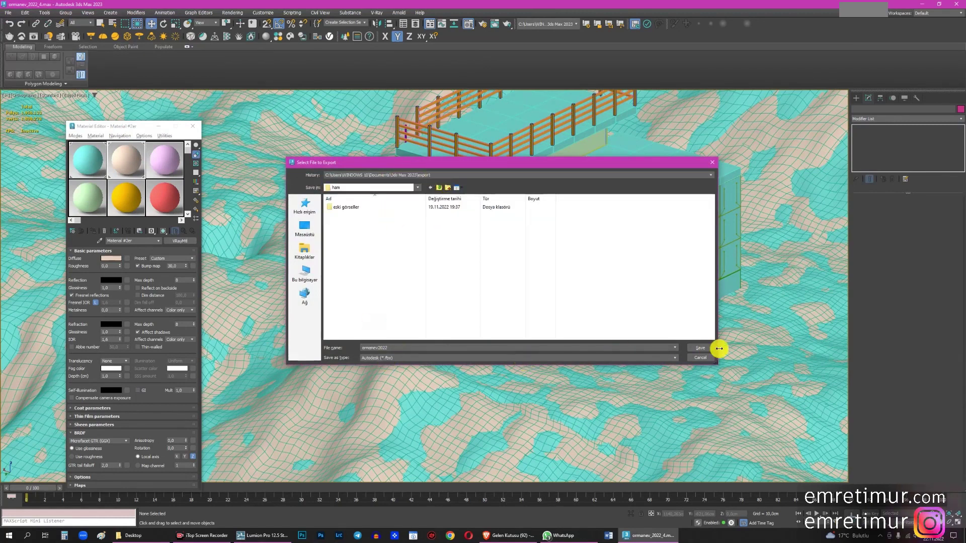
left_click(702, 348)
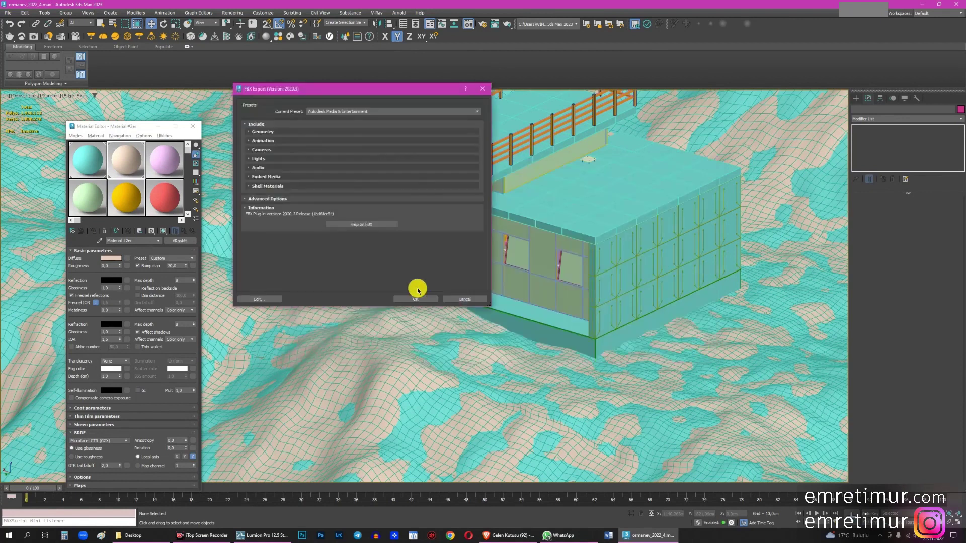
left_click(409, 301)
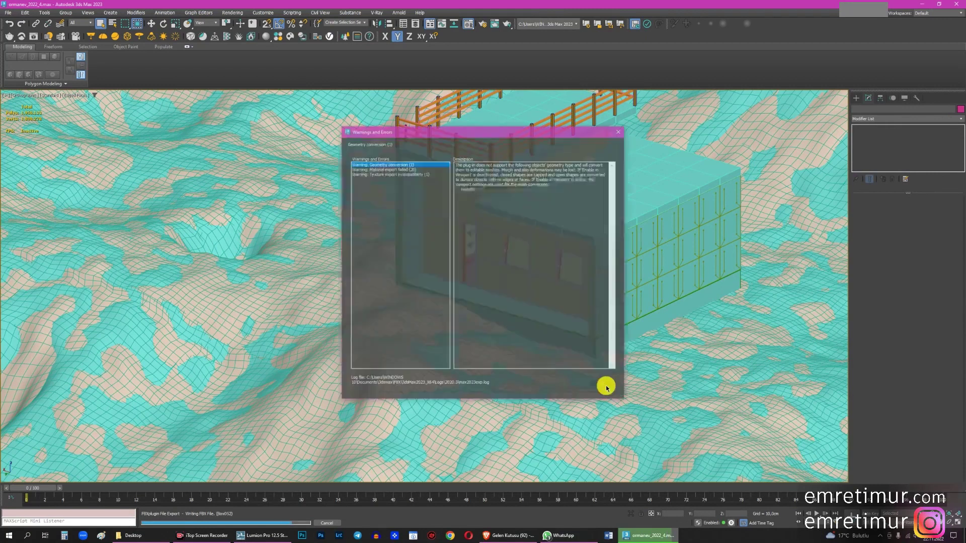
left_click(601, 382)
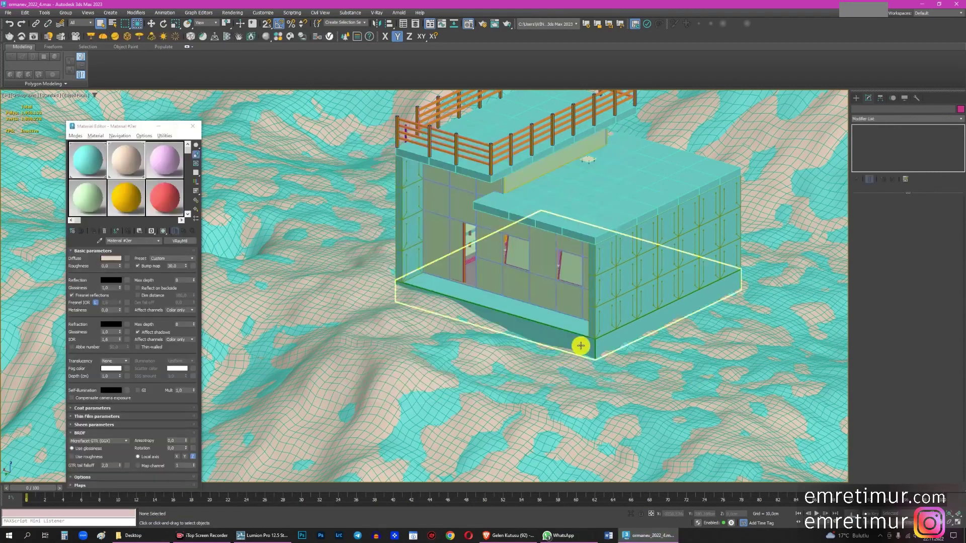
scroll(623, 302, "down", 2)
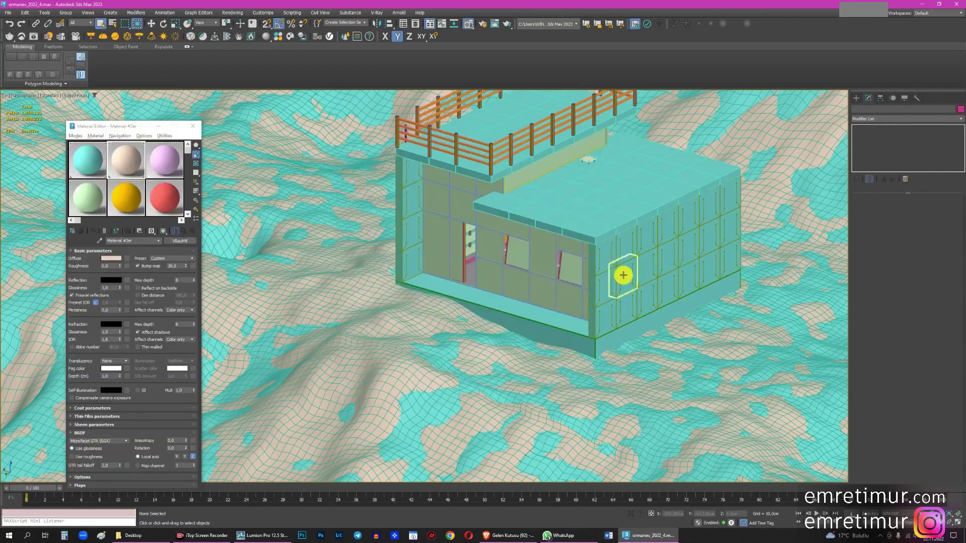
scroll(642, 231, "down", 2)
scroll(602, 300, "down", 1)
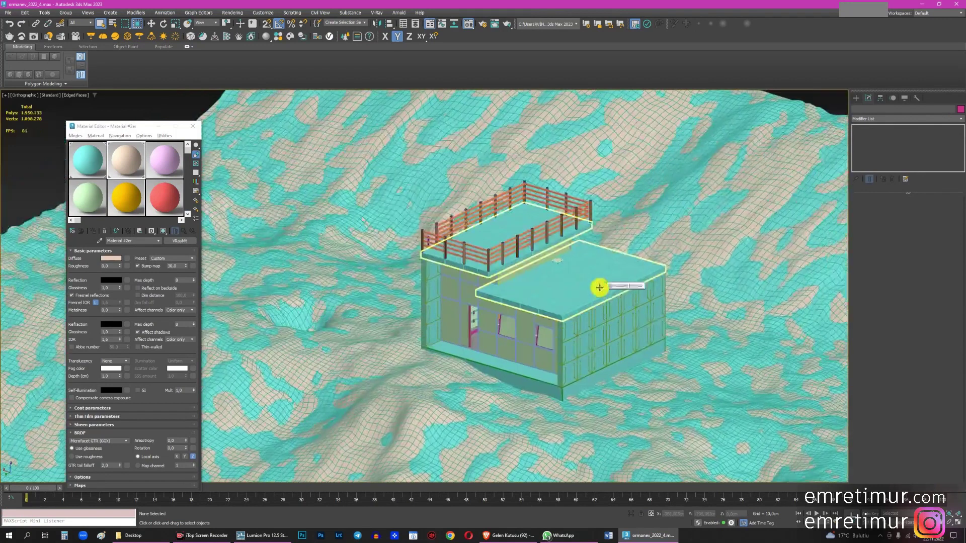